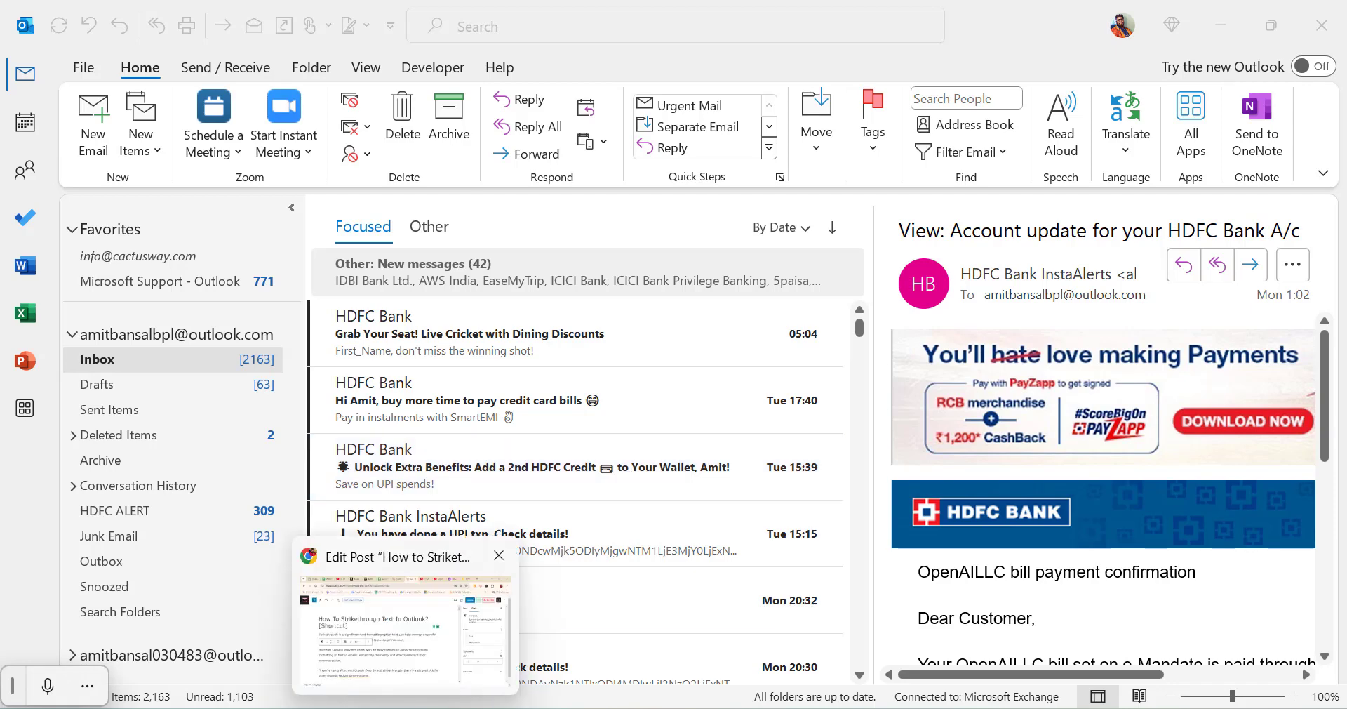
Step: In the untitled message, select the whole body line, and then only the separate words "Welcome" and "mailsmartly" together
click(407, 617)
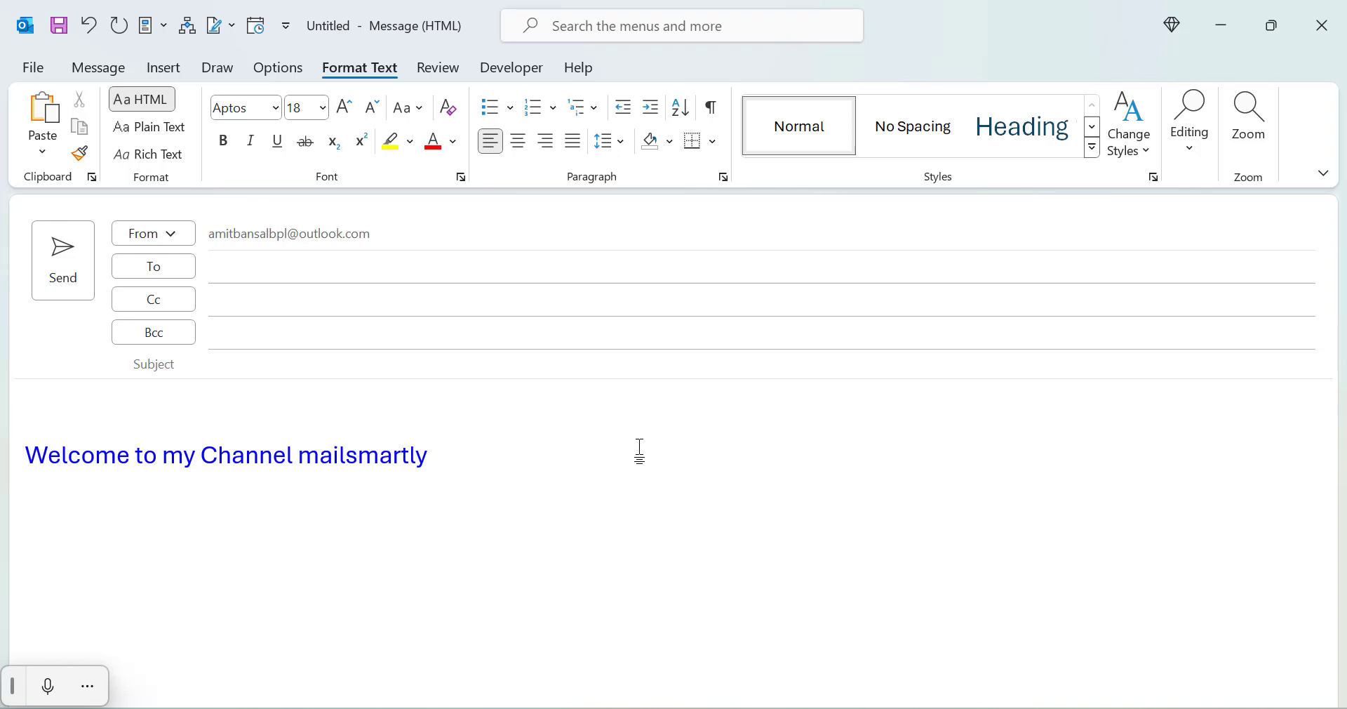
drag(505, 454, 25, 457)
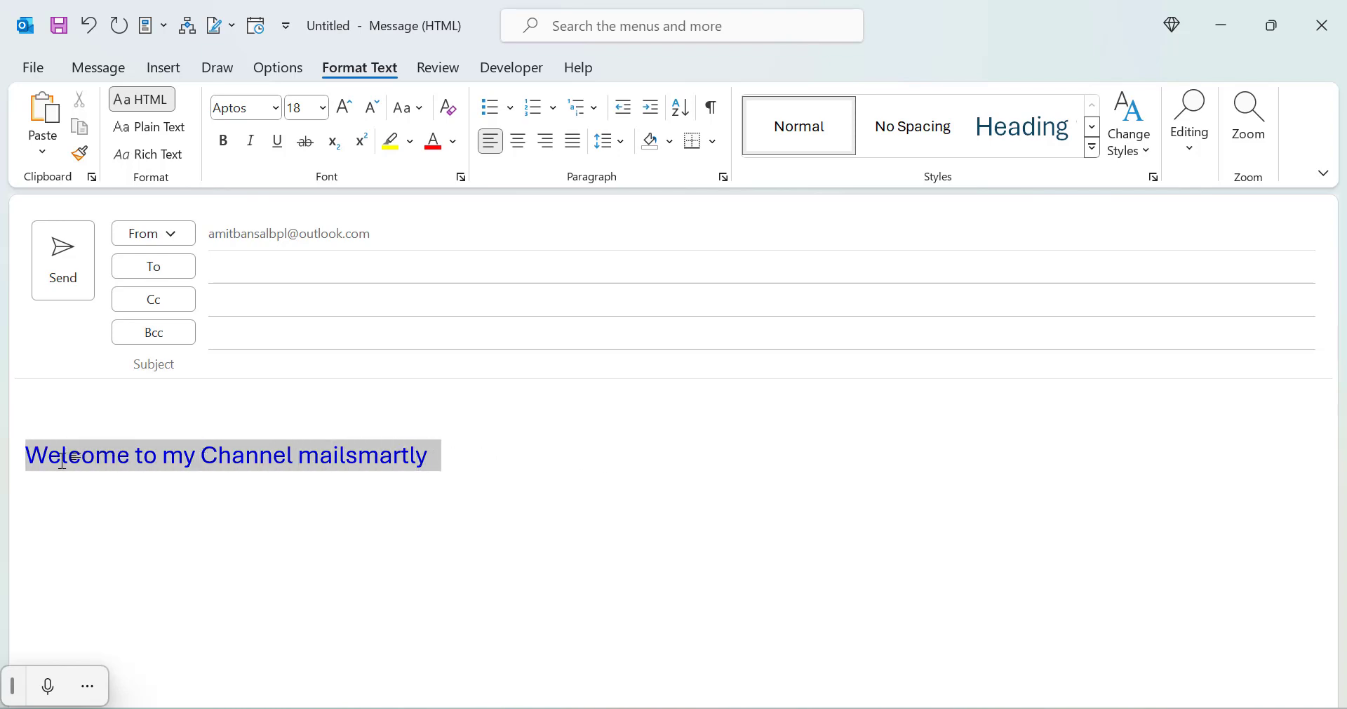
click(562, 528)
drag(299, 457, 427, 457)
click(510, 550)
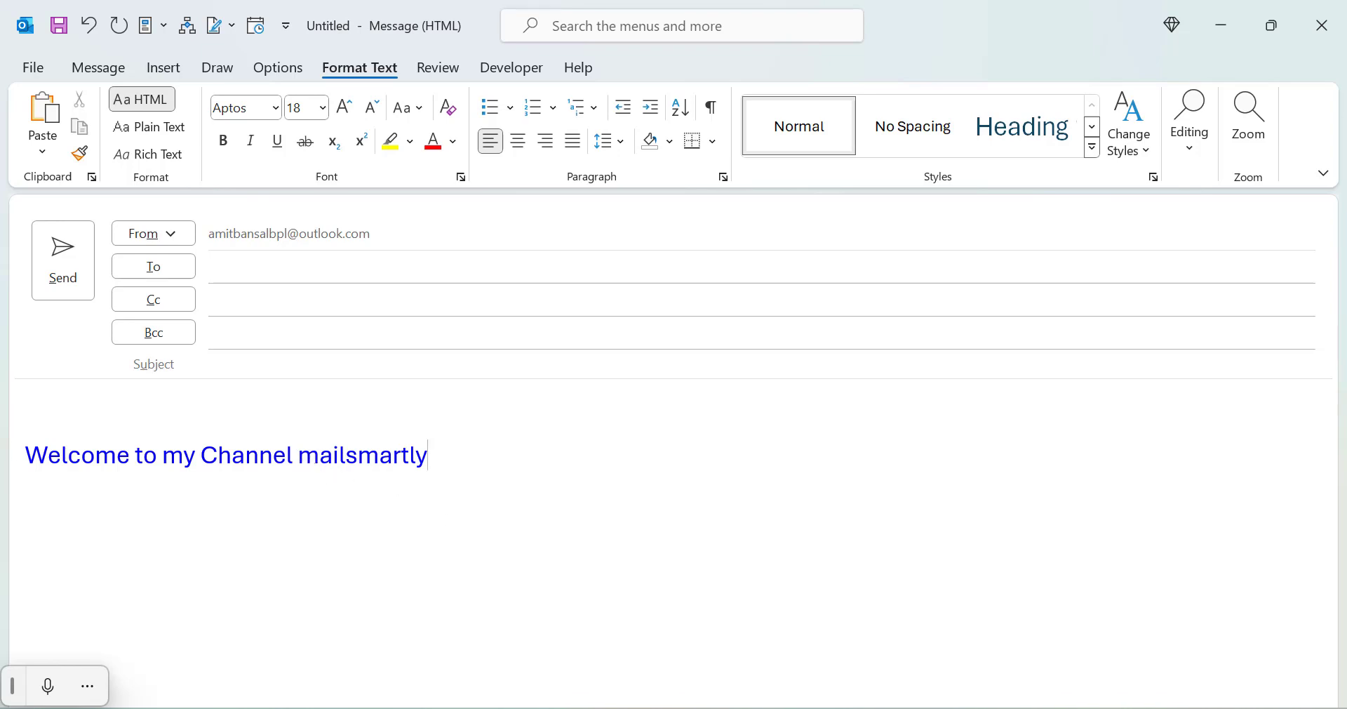
drag(25, 450, 132, 449)
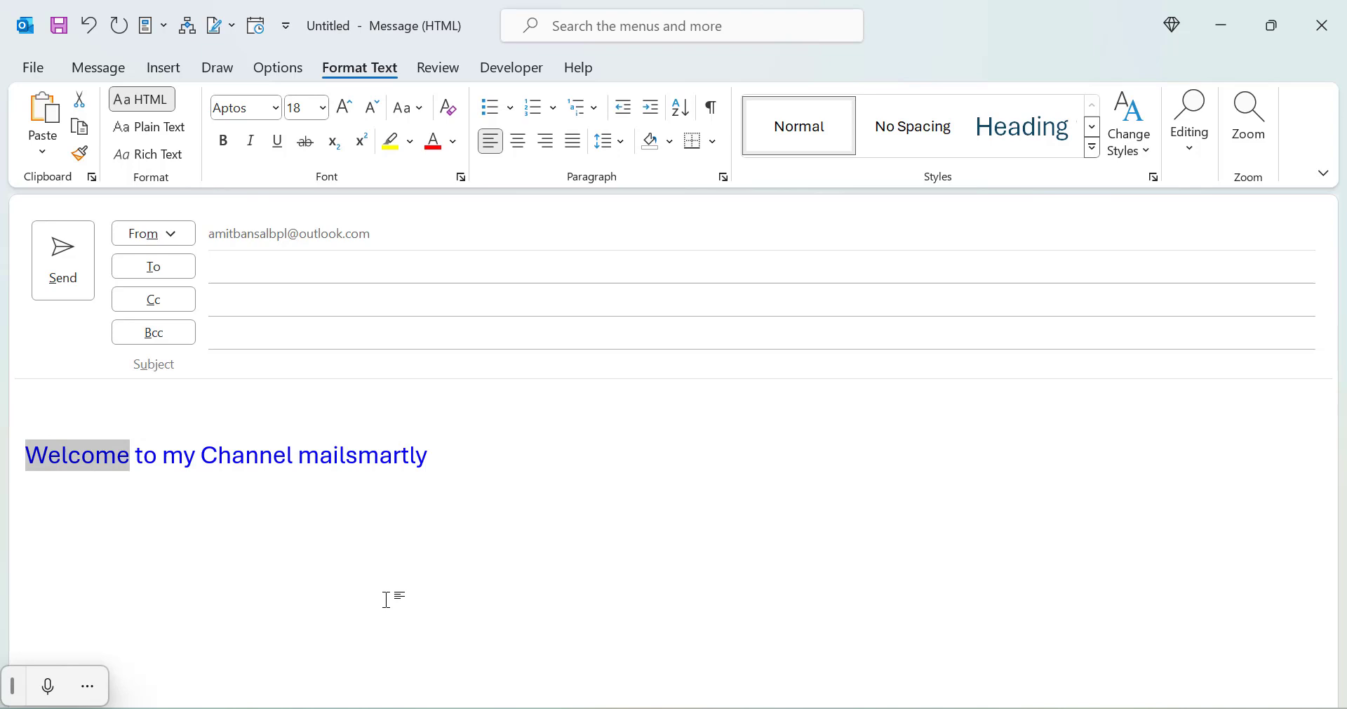
drag(299, 454, 430, 472)
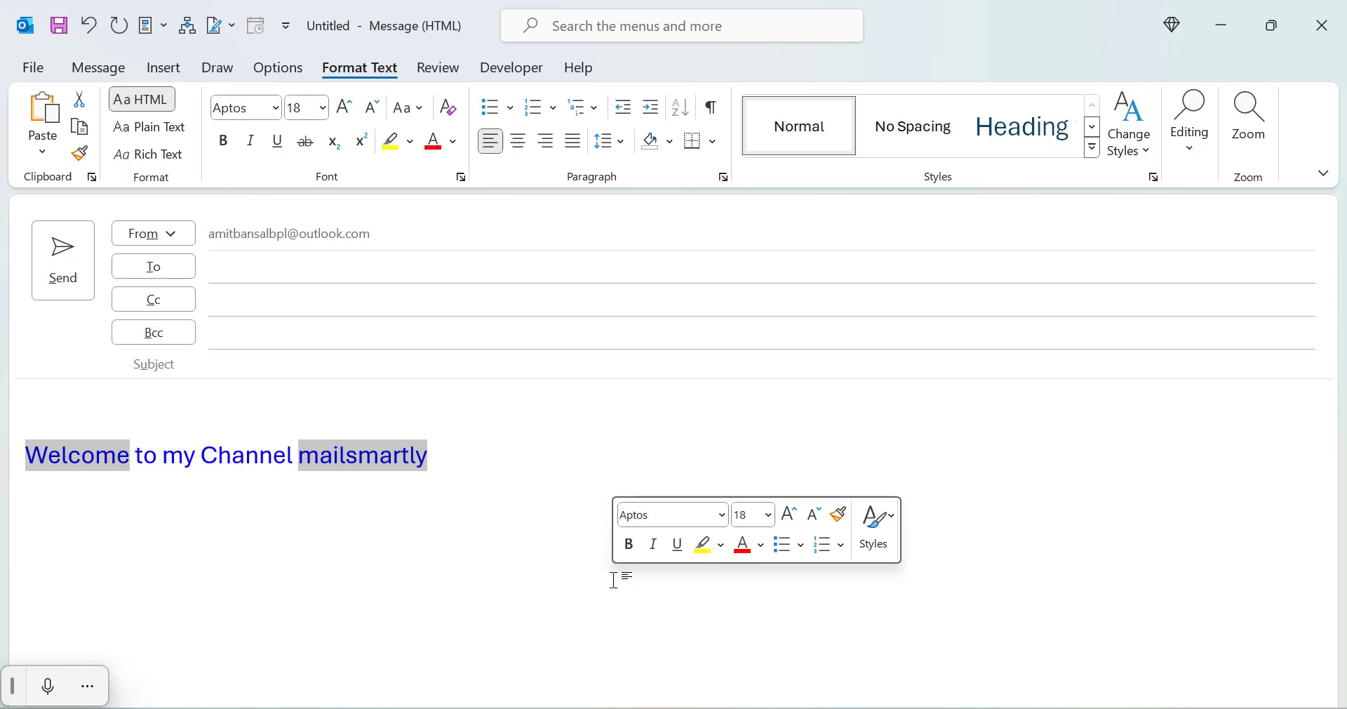
Step: Apply strikethrough to the whole line "Welcome to my Channel mailsmartly" in the message body
key(ctrl+a)
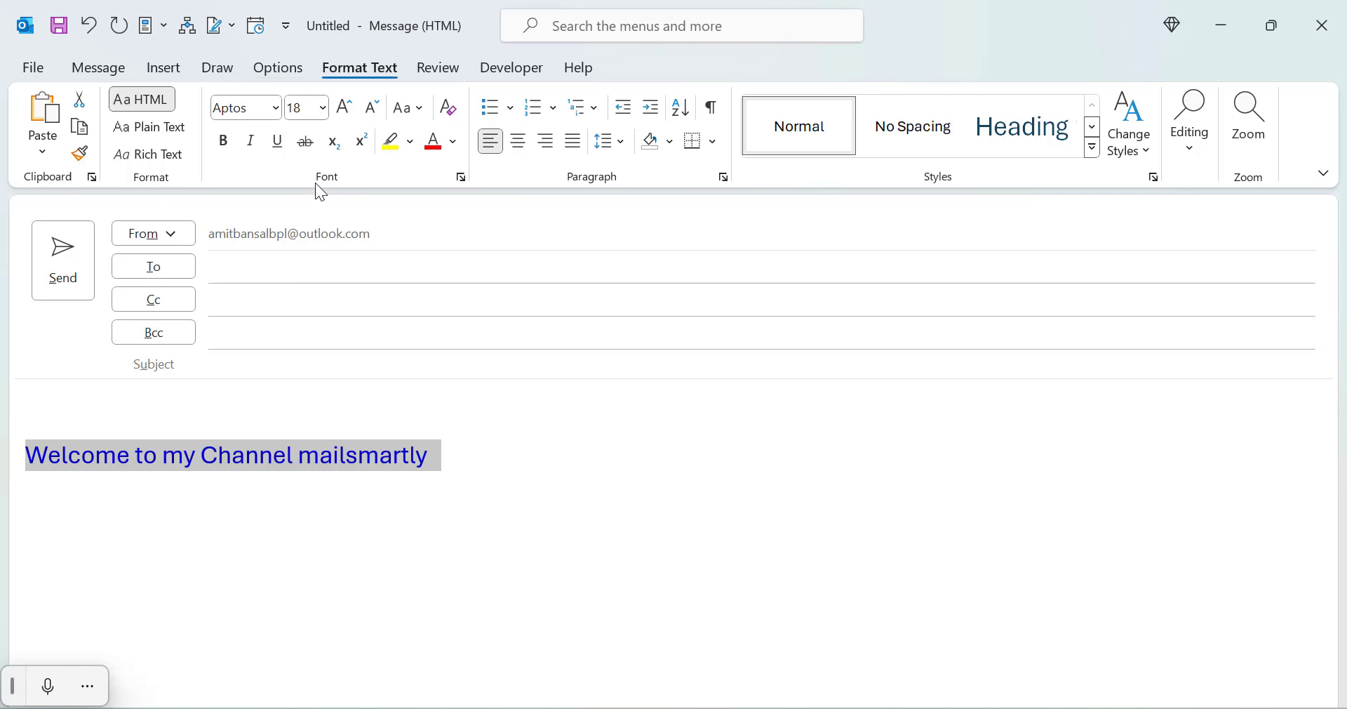
click(306, 142)
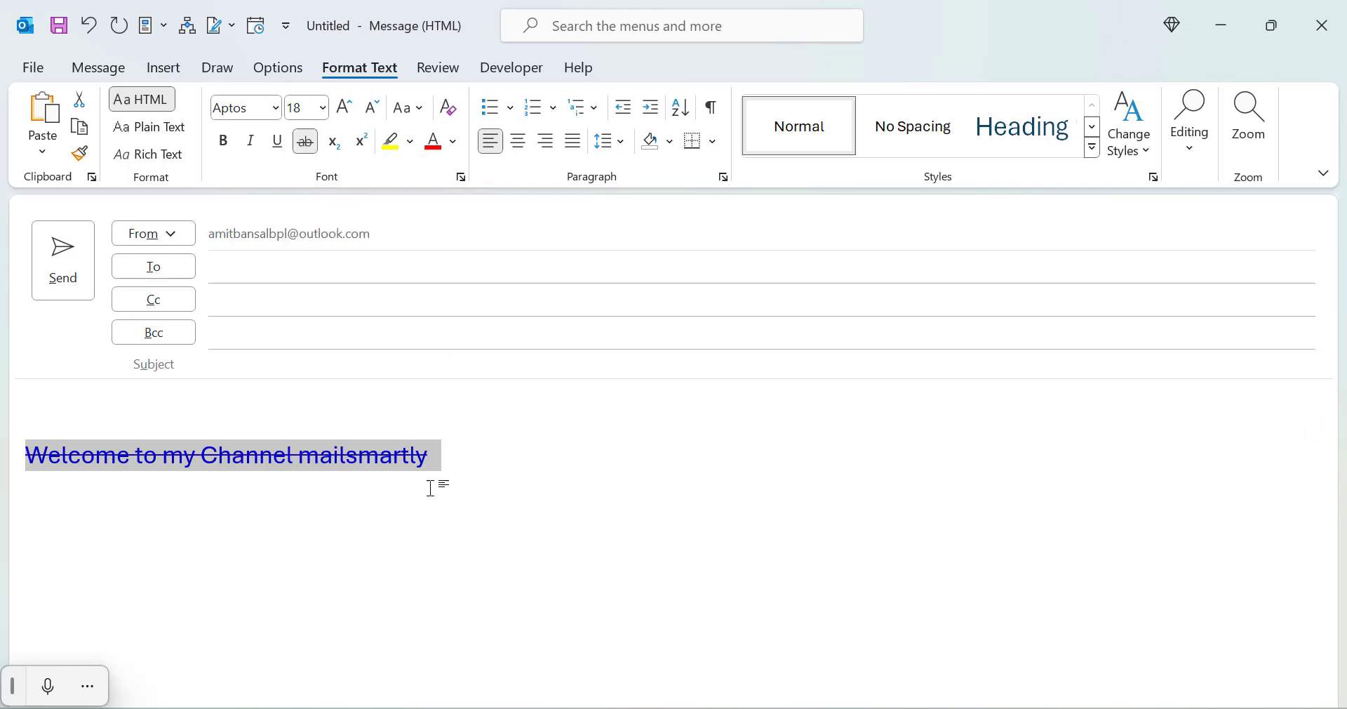
click(505, 454)
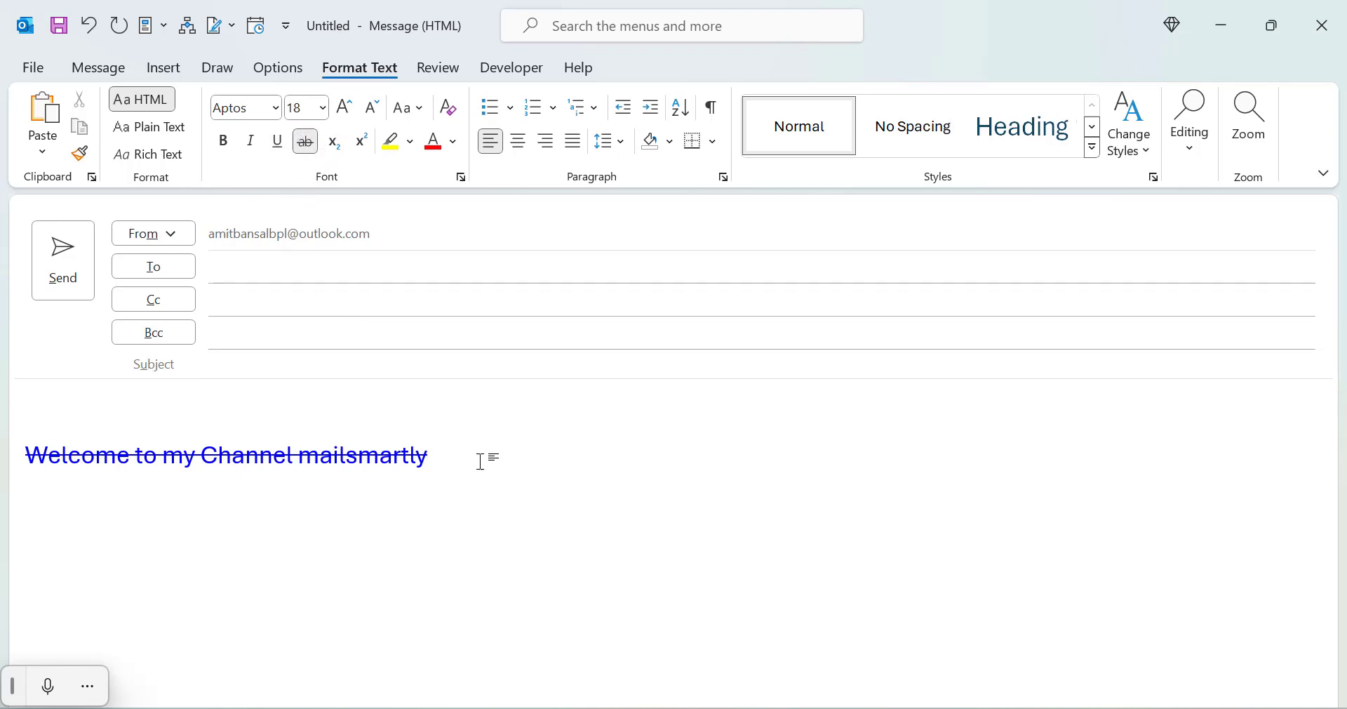
Step: Remove the strikethrough from the whole line in the message body
drag(461, 454, 58, 455)
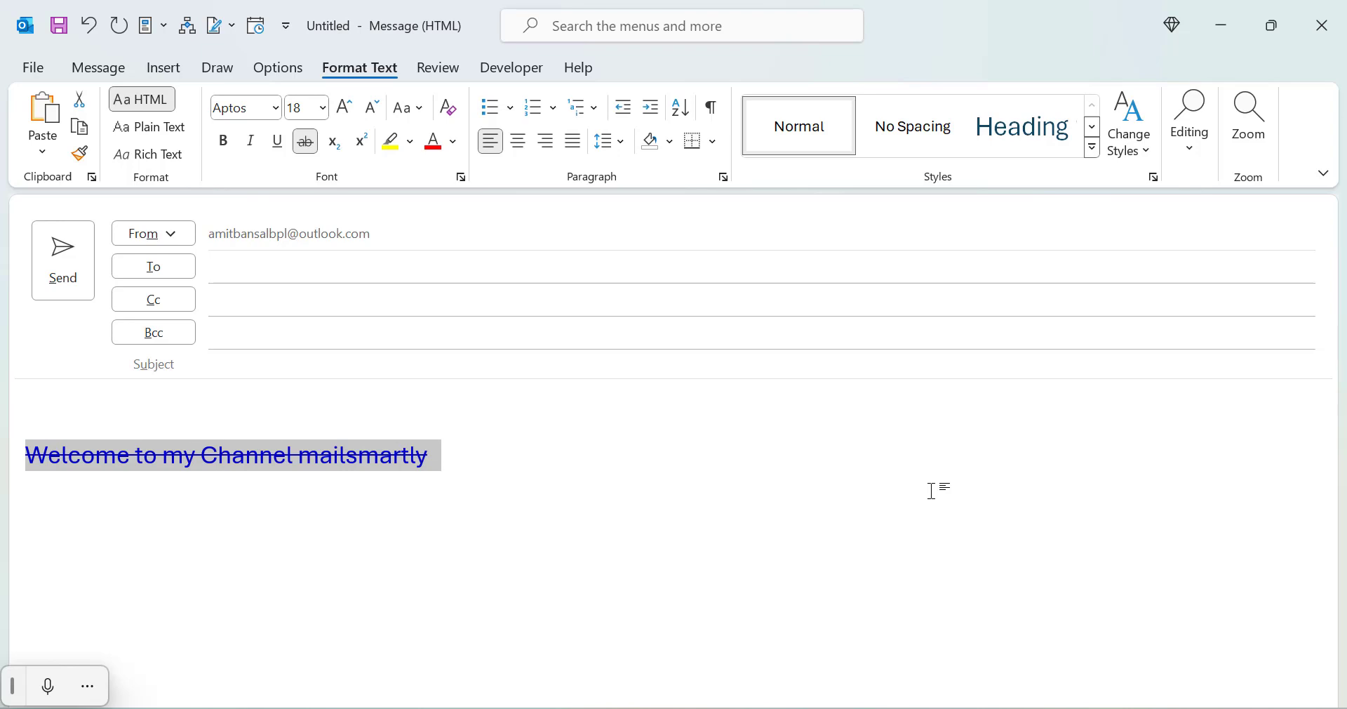
click(313, 146)
click(541, 443)
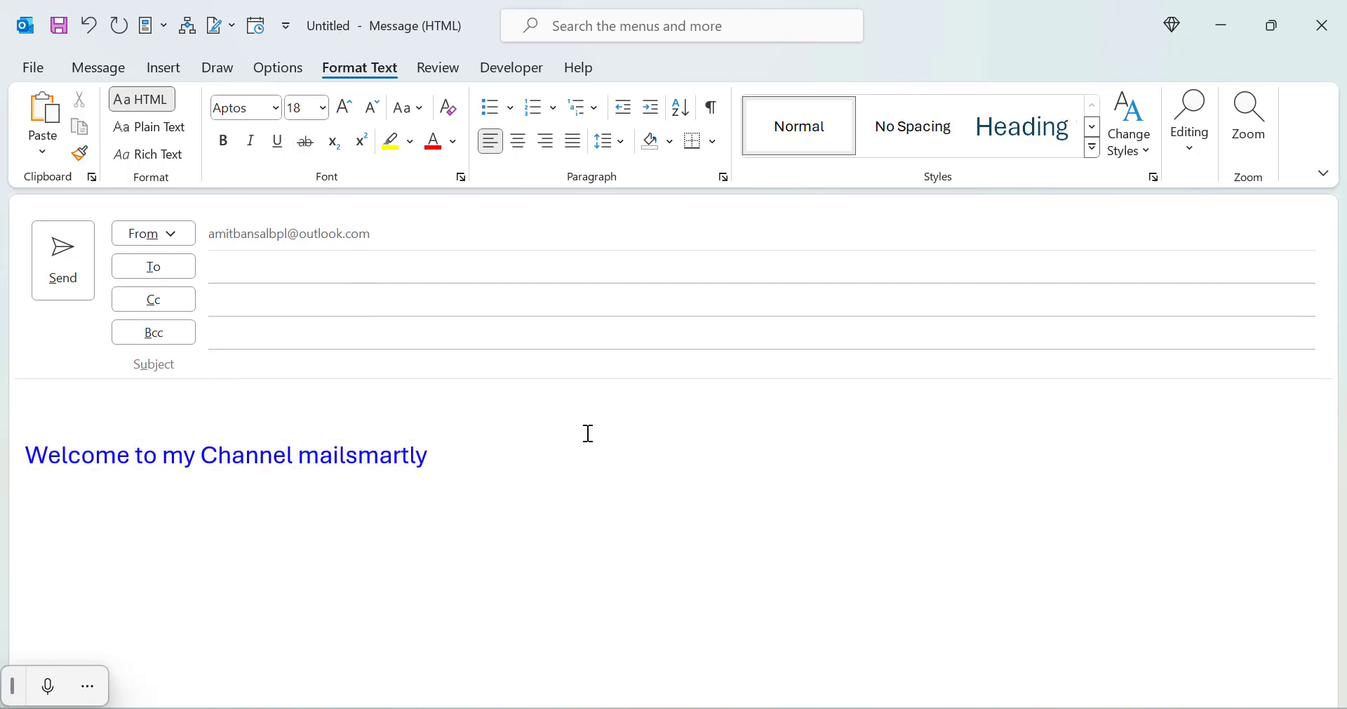
Step: Apply the Double strikethrough font effect to the whole line "Welcome to my Channel mailsmartly"
drag(470, 456, 64, 456)
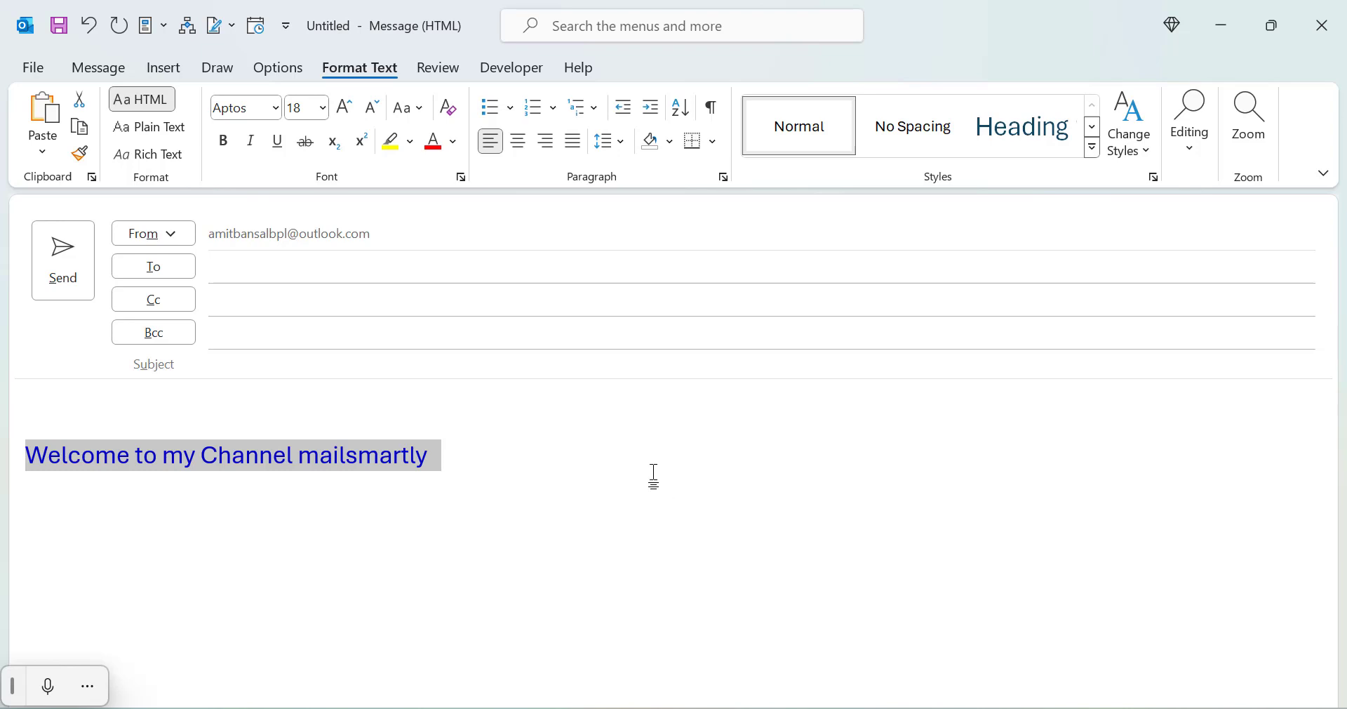
click(461, 178)
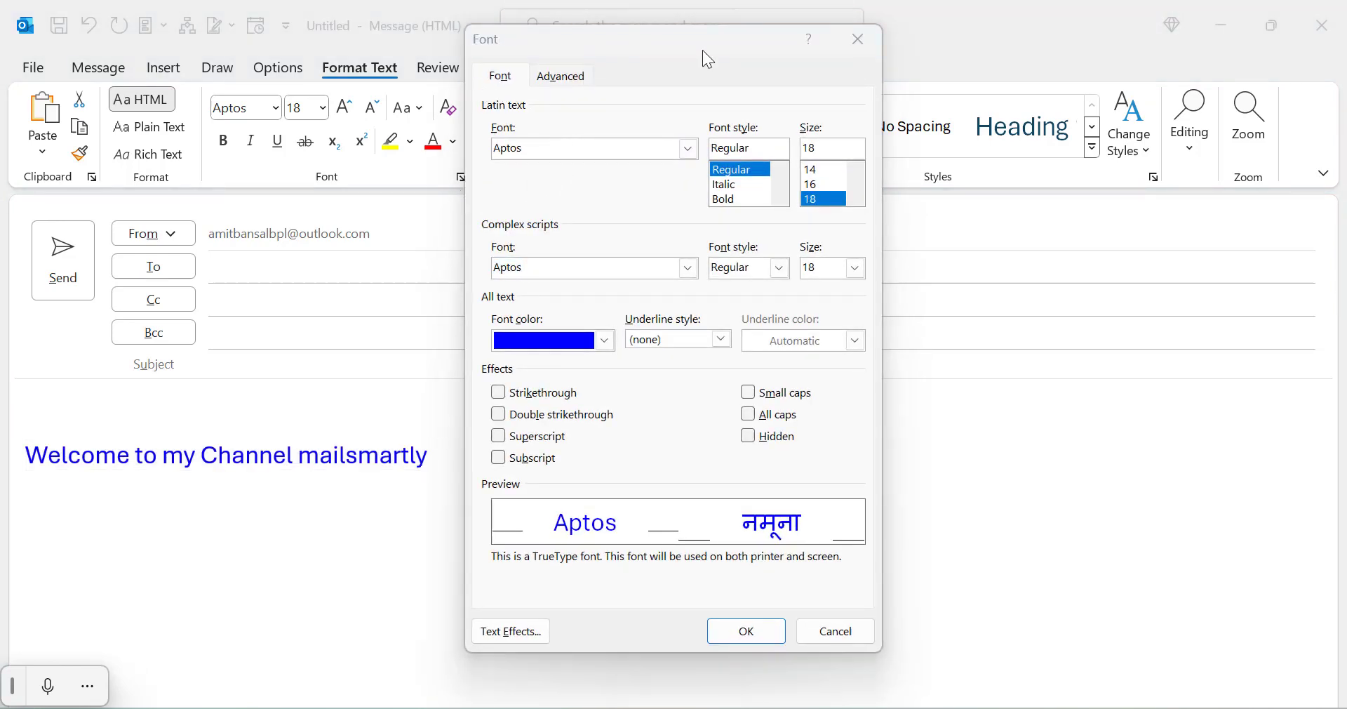
drag(571, 45, 601, 90)
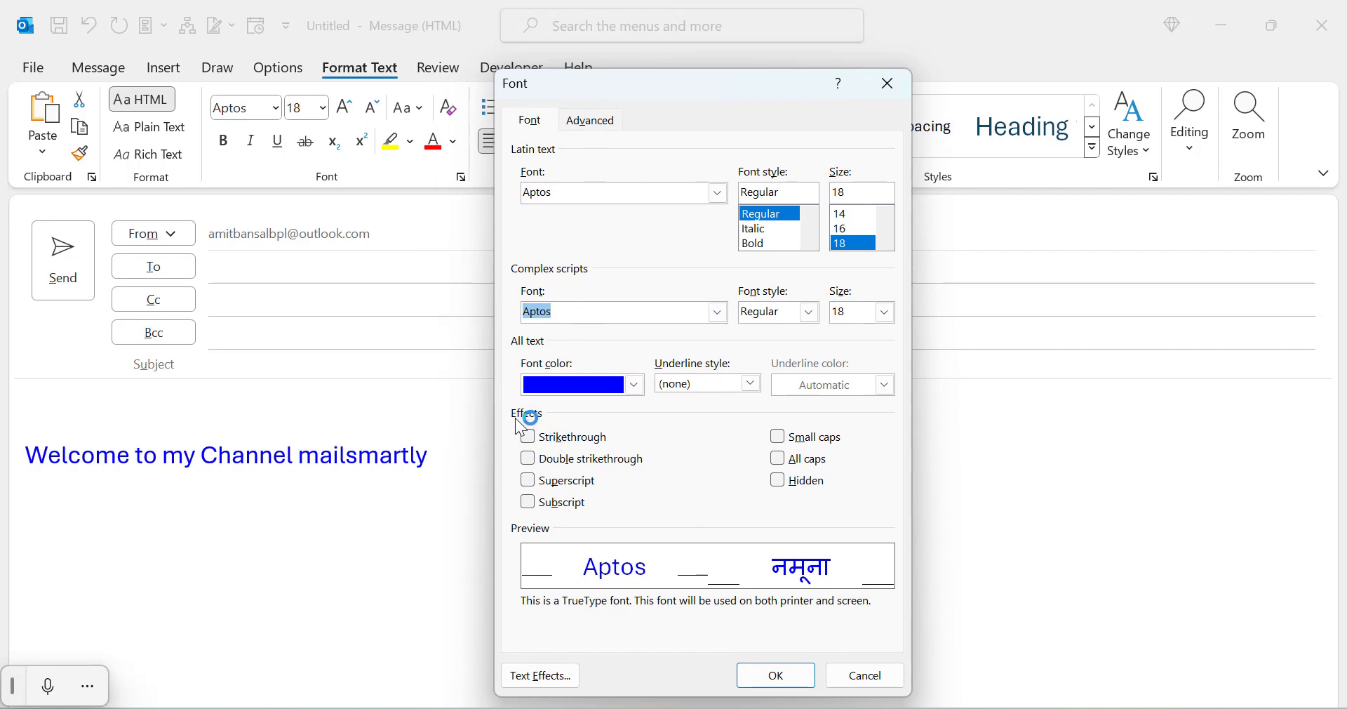
click(528, 458)
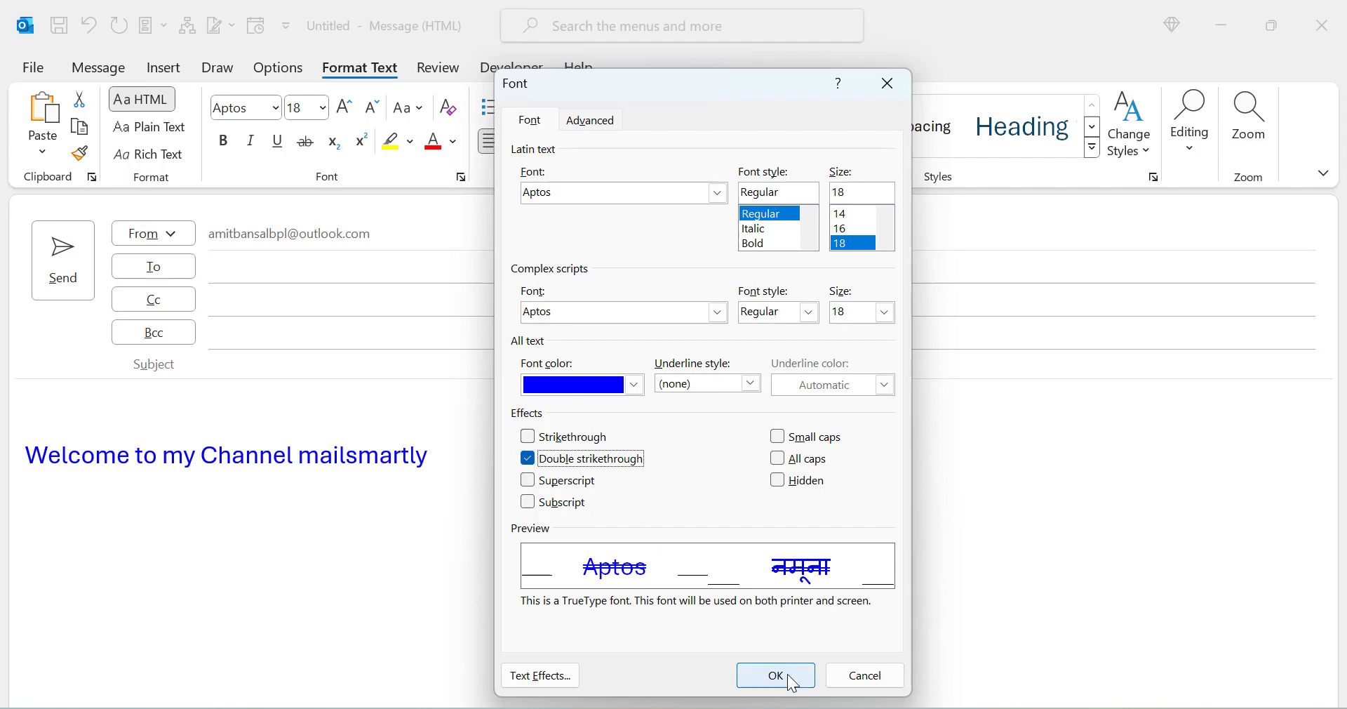
click(775, 675)
click(517, 476)
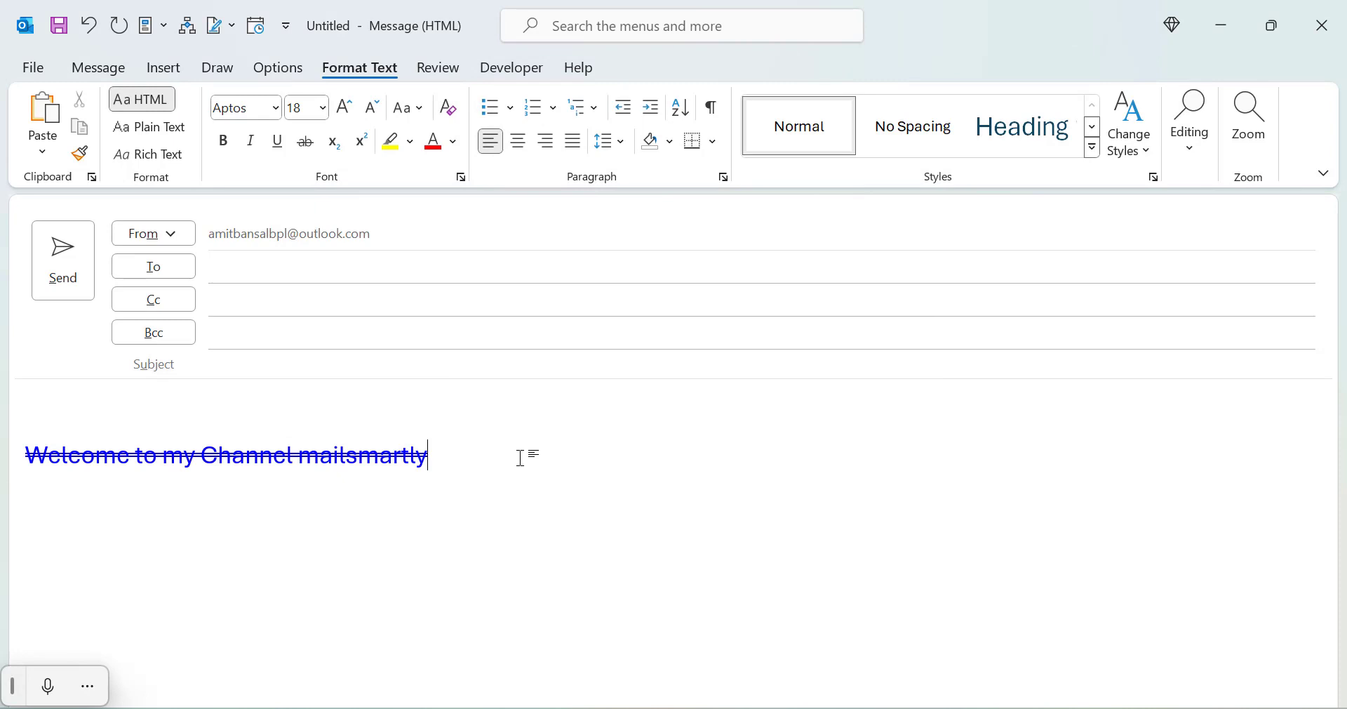
Step: Turn off the Double strikethrough font effect for the whole line in the message body
triple_click(446, 456)
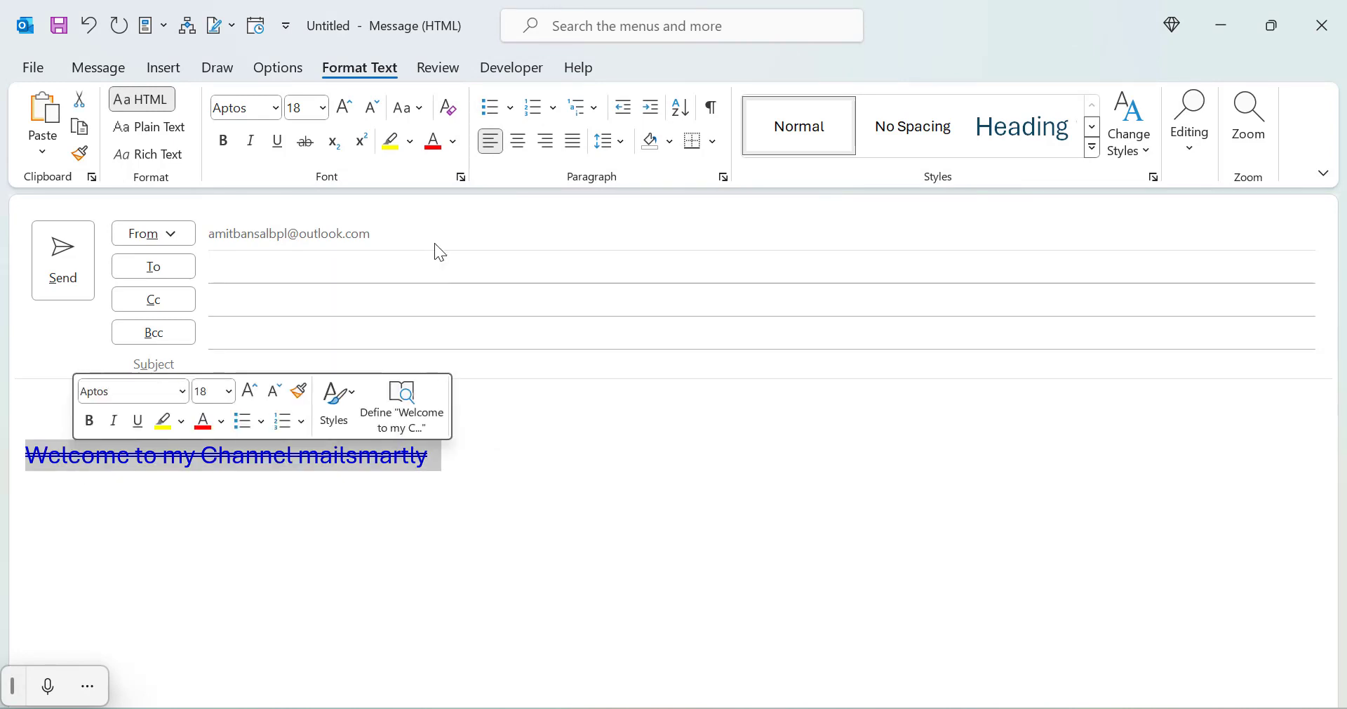
click(460, 177)
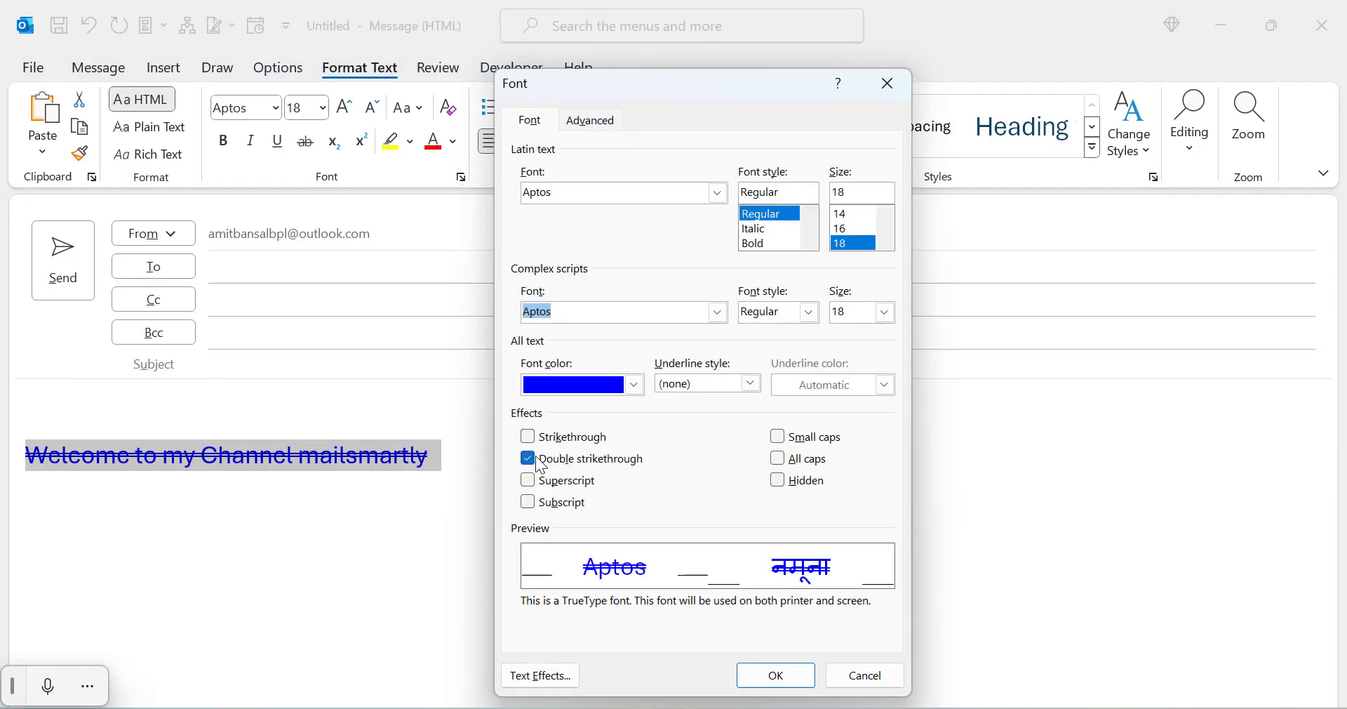
click(528, 458)
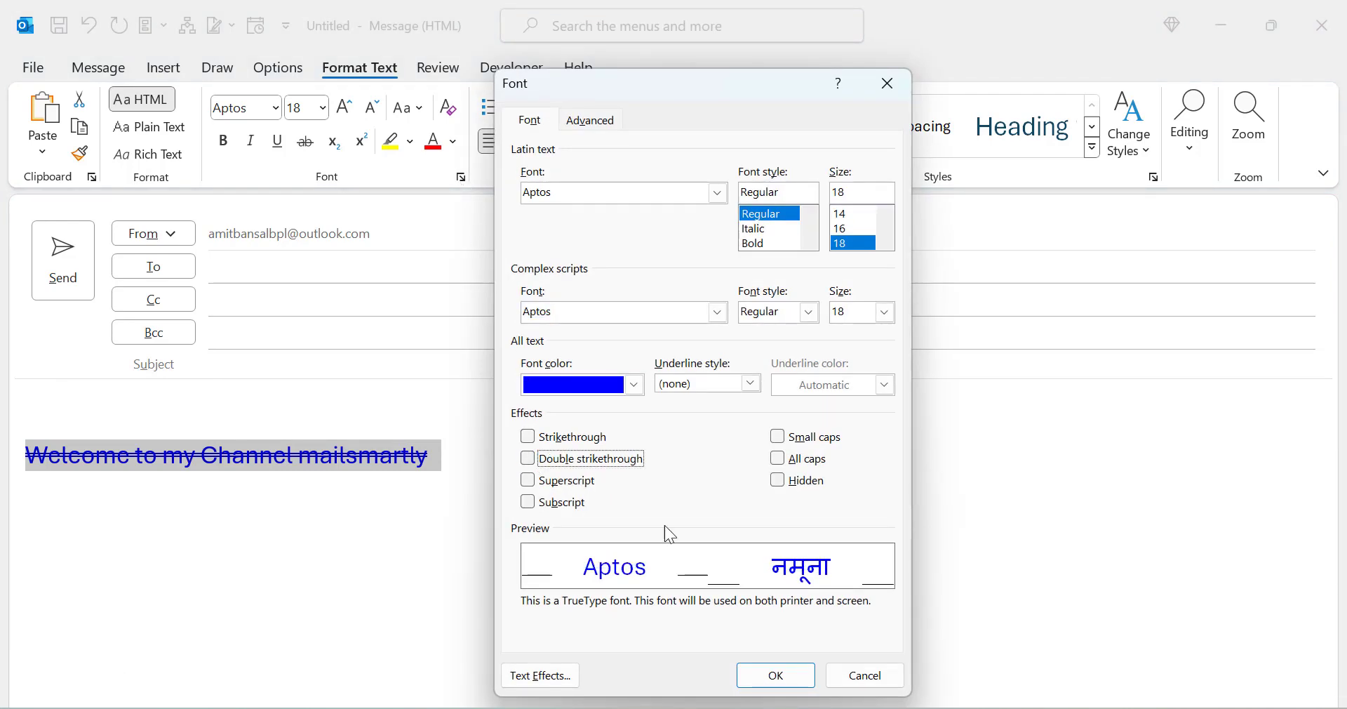
click(775, 675)
click(626, 488)
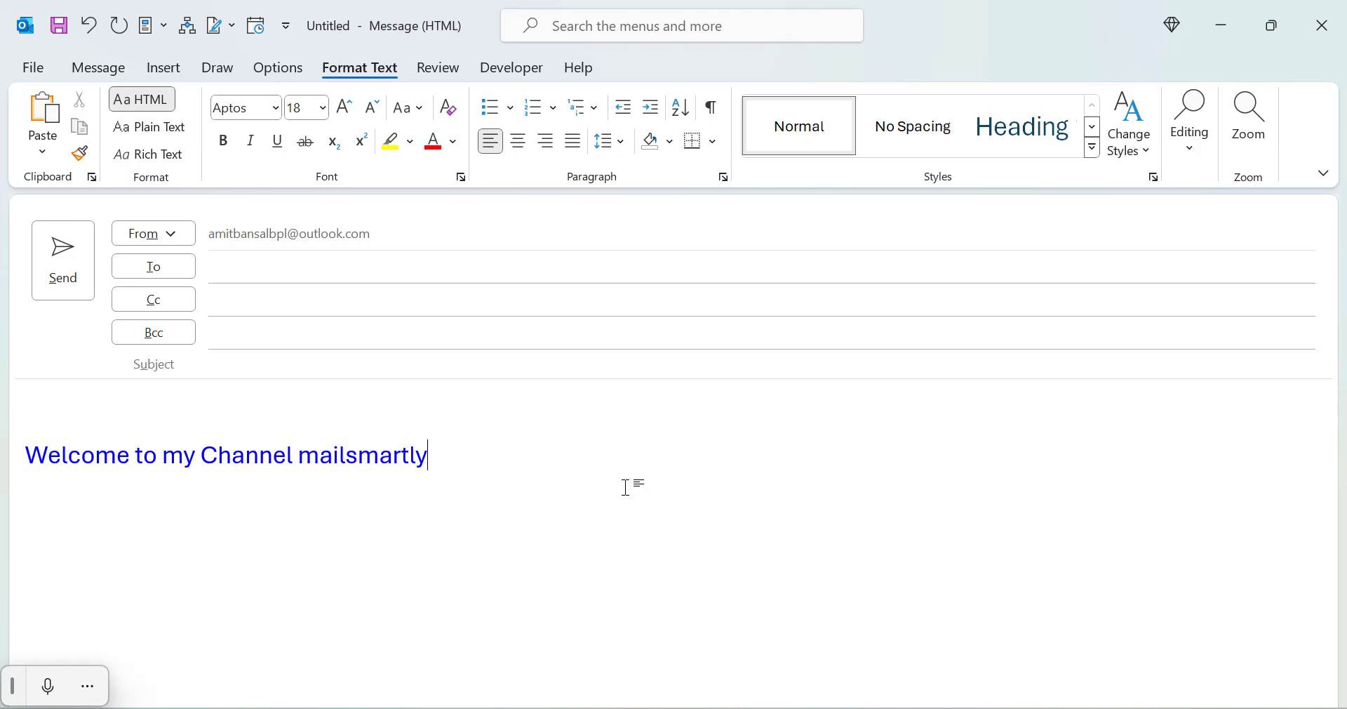
Step: Apply strikethrough to only the word "Welcome", without its trailing space, and undo that strikethrough
key(ctrl+Left)
key(ctrl+Left)
key(Home)
key(ctrl+shift+Right)
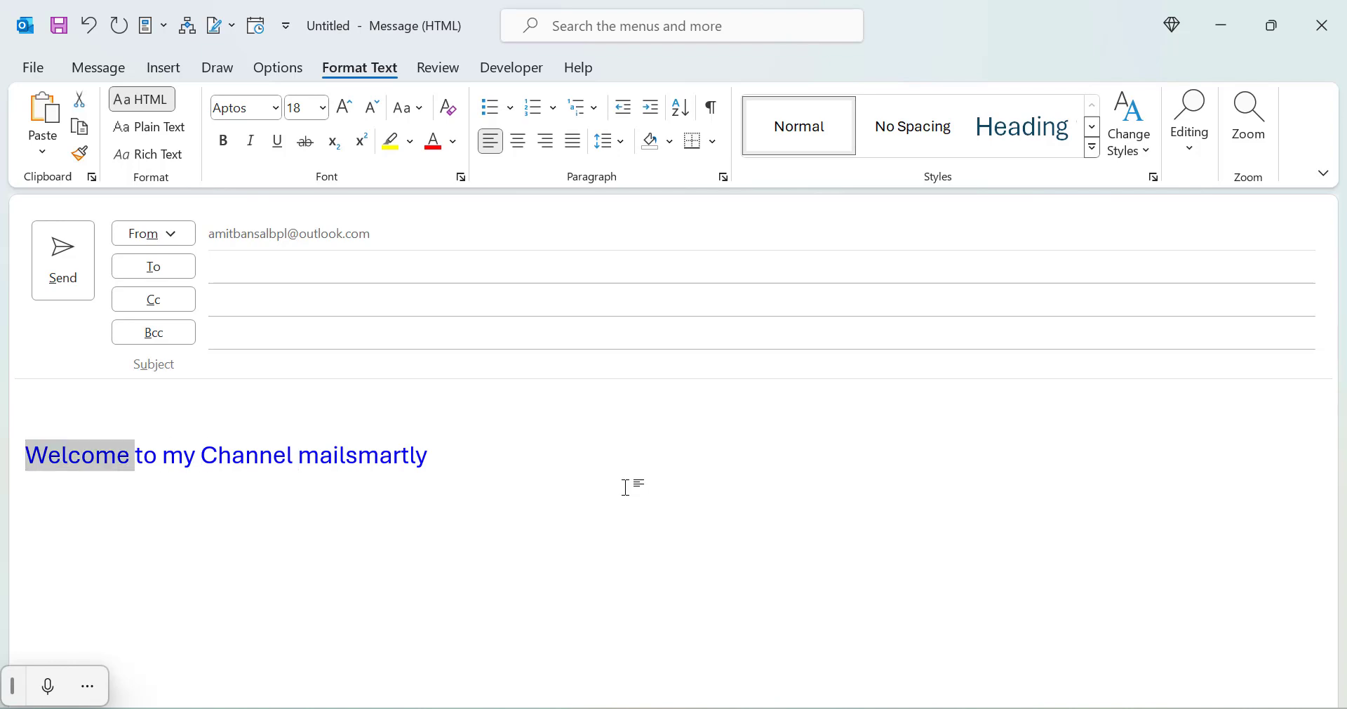
key(ctrl+shift+Left)
key(ctrl+shift+Right)
key(ctrl+shift+Right)
key(ctrl+shift+Left)
key(ctrl+shift+Left)
key(ctrl+shift+Right)
key(shift+Left)
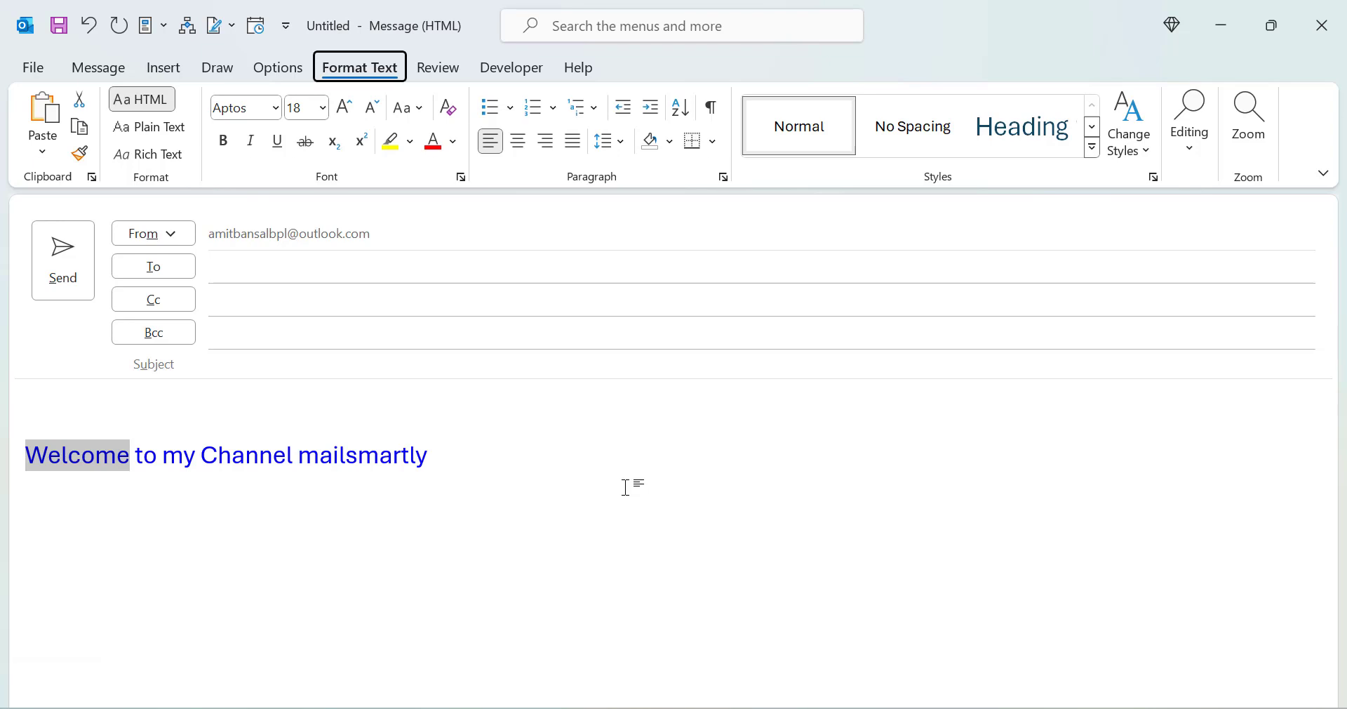
key(alt)
key(o)
key(4)
key(super+h)
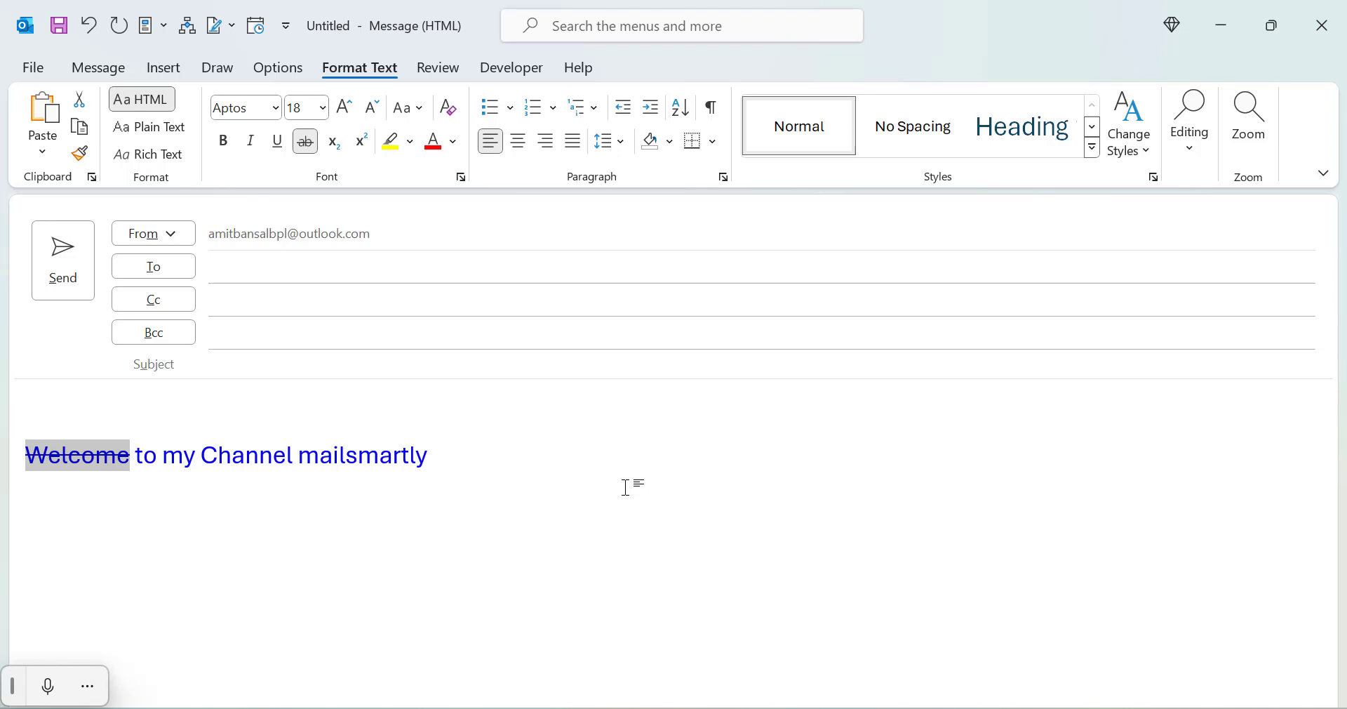
key(Escape)
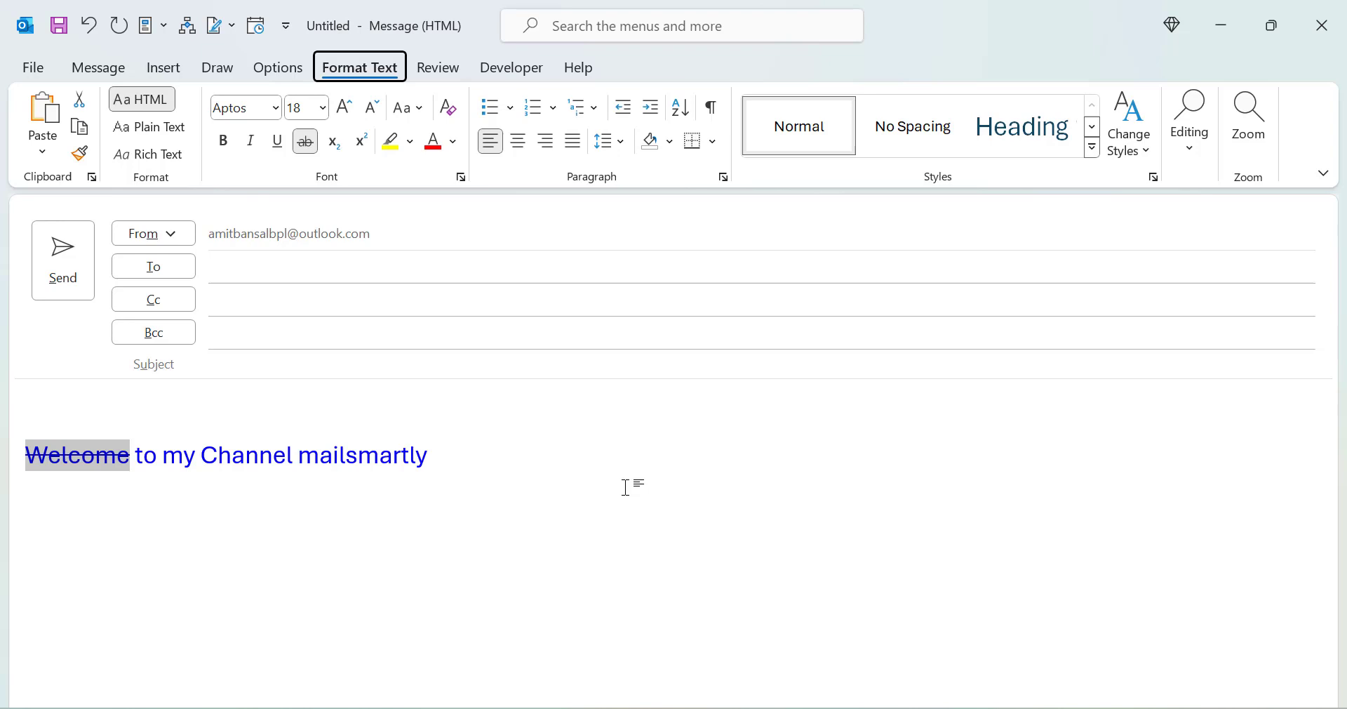
key(ctrl+z)
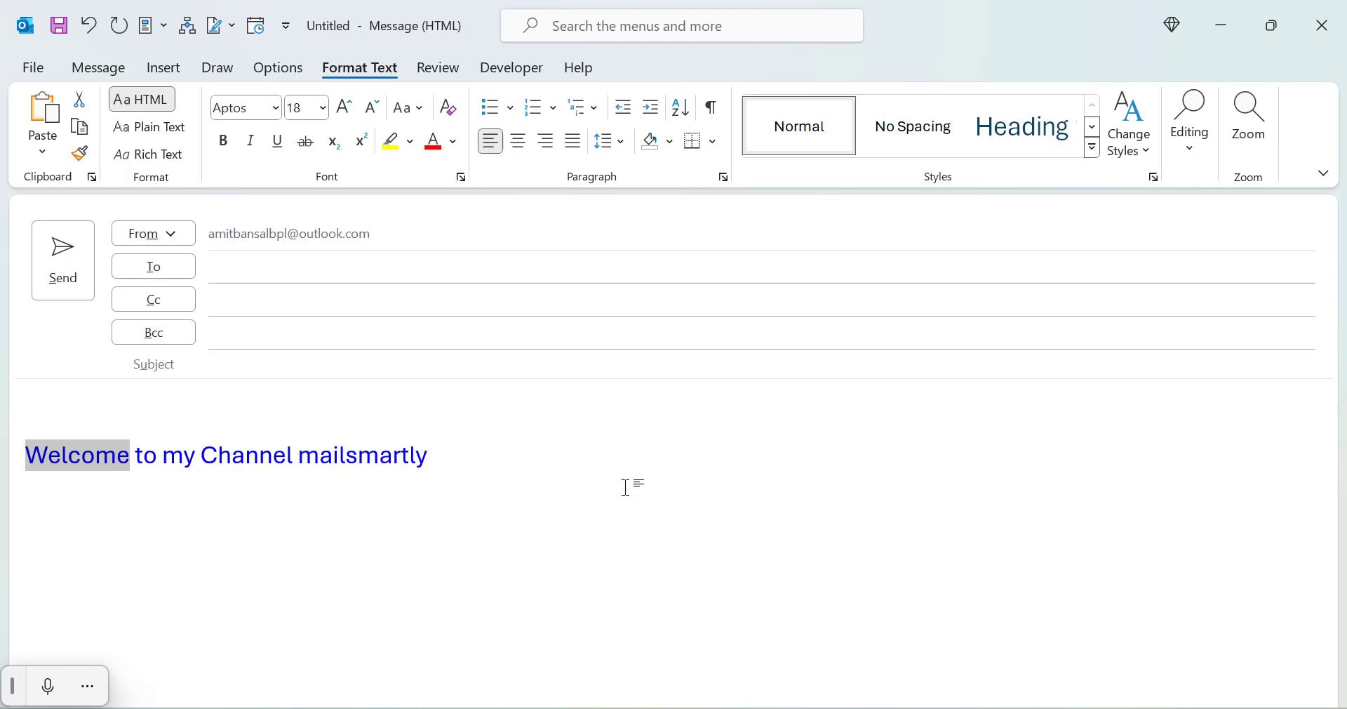
Step: Copy the whole line from this message and start a new mail in the New Outlook window
click(590, 446)
triple_click(590, 446)
key(ctrl+c)
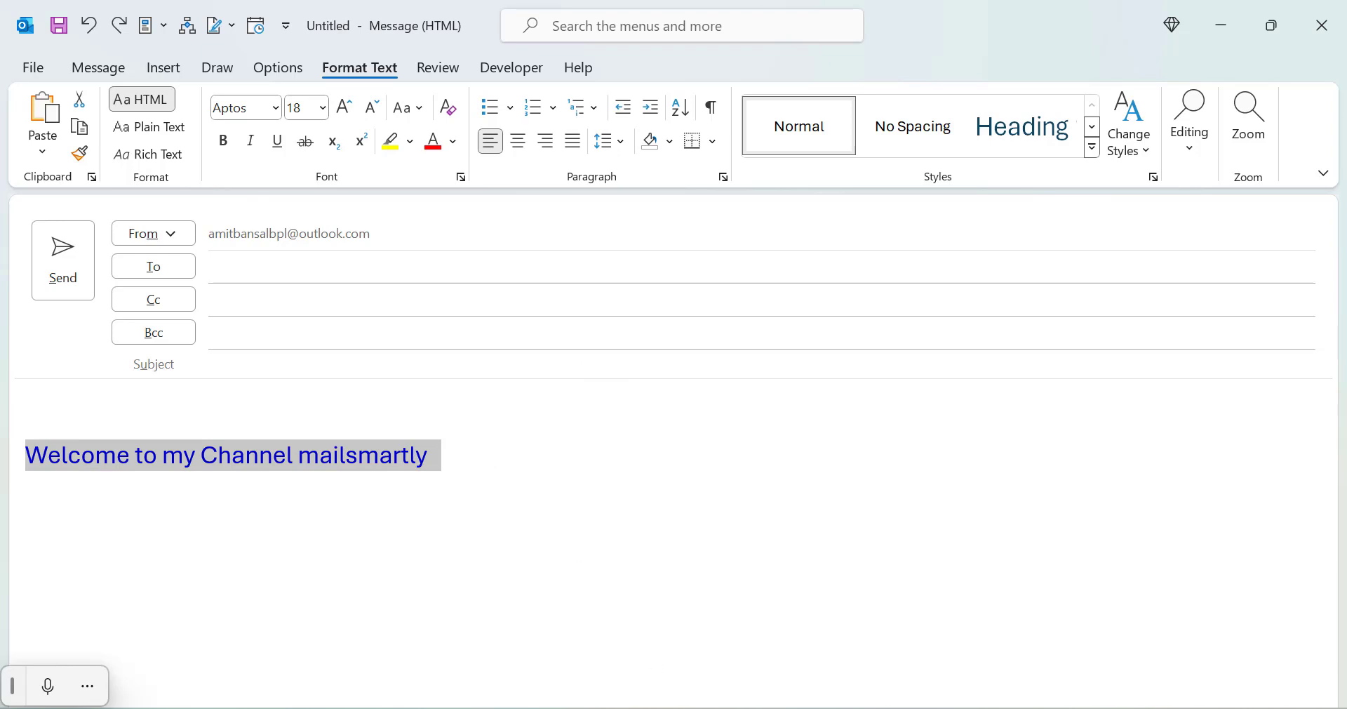
key(alt+Tab)
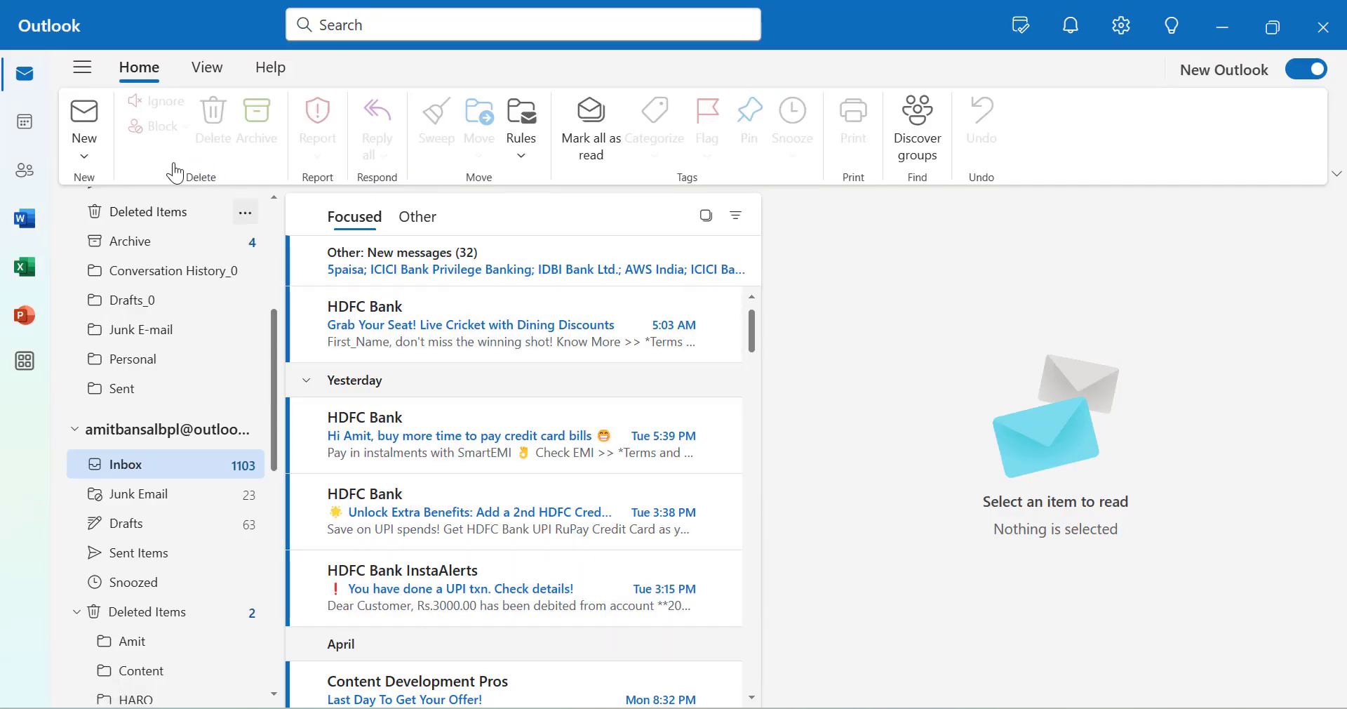
click(84, 130)
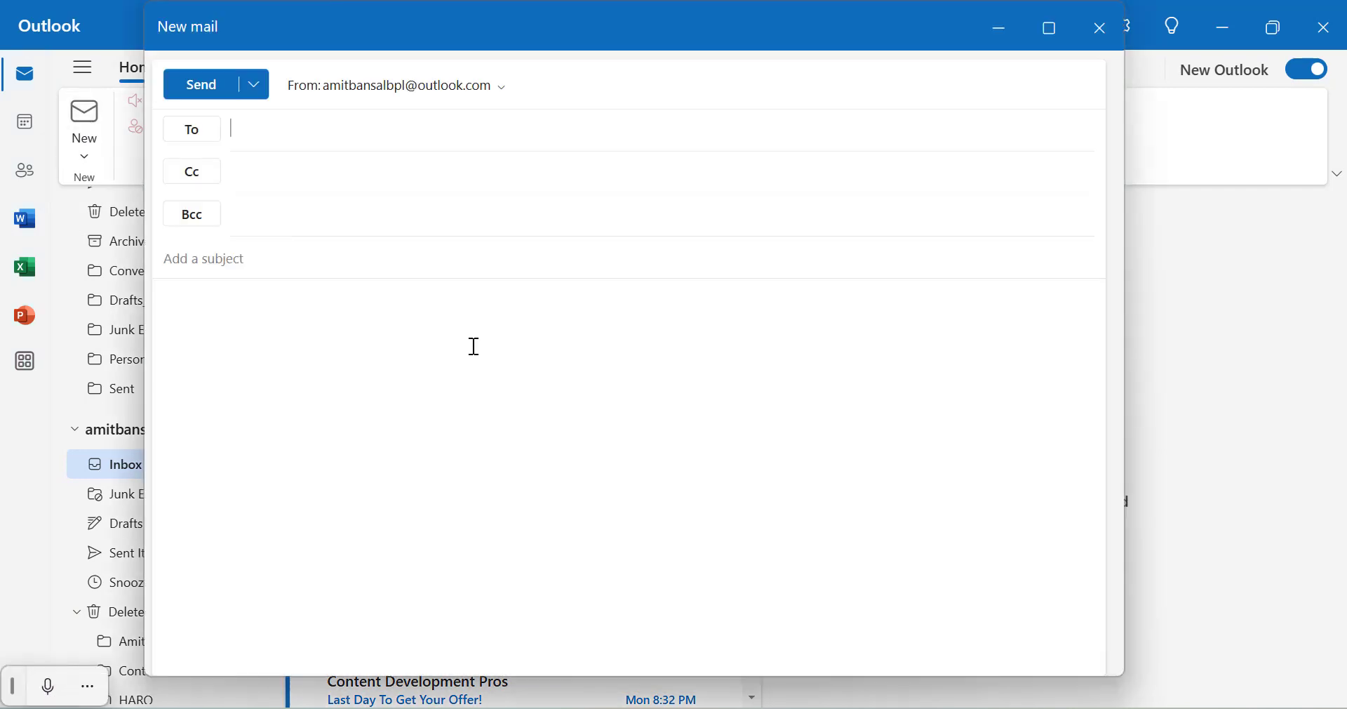
Step: Paste the copied line into the new mail's body and delete the signature image below it
click(453, 463)
key(ctrl+v)
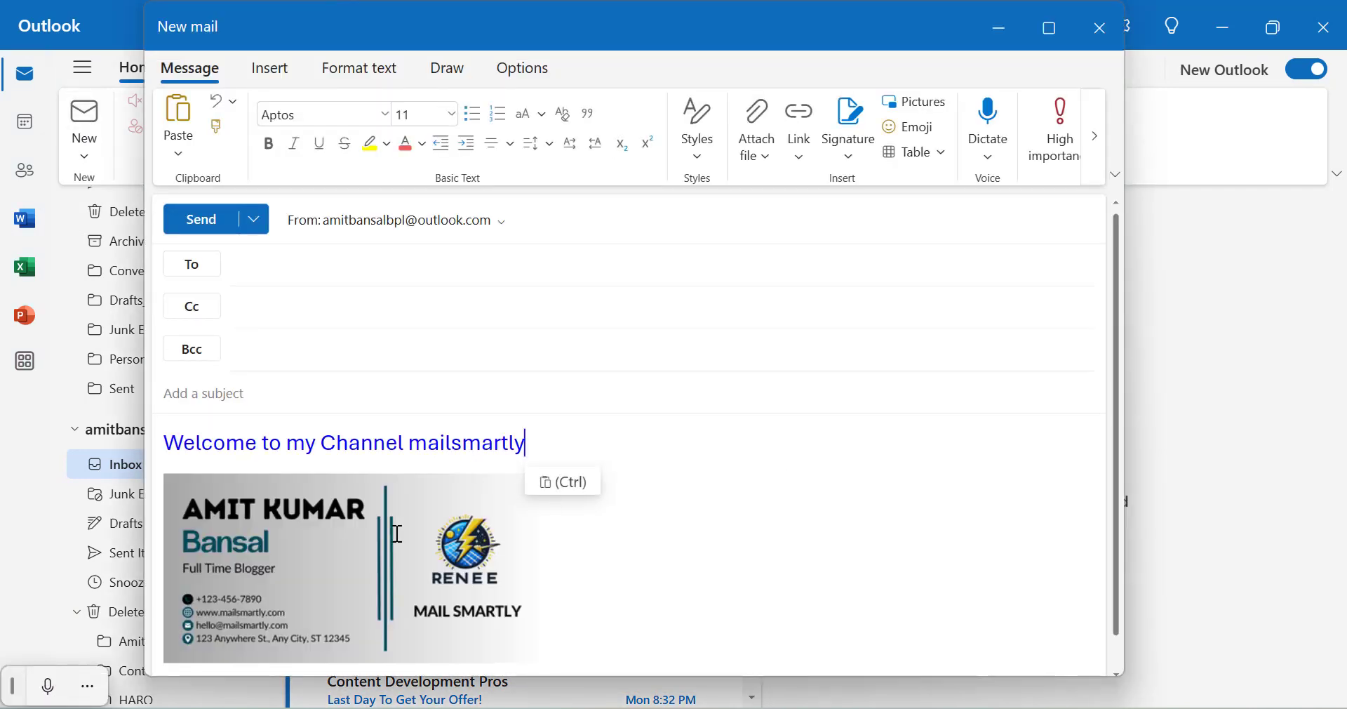
click(397, 533)
key(Delete)
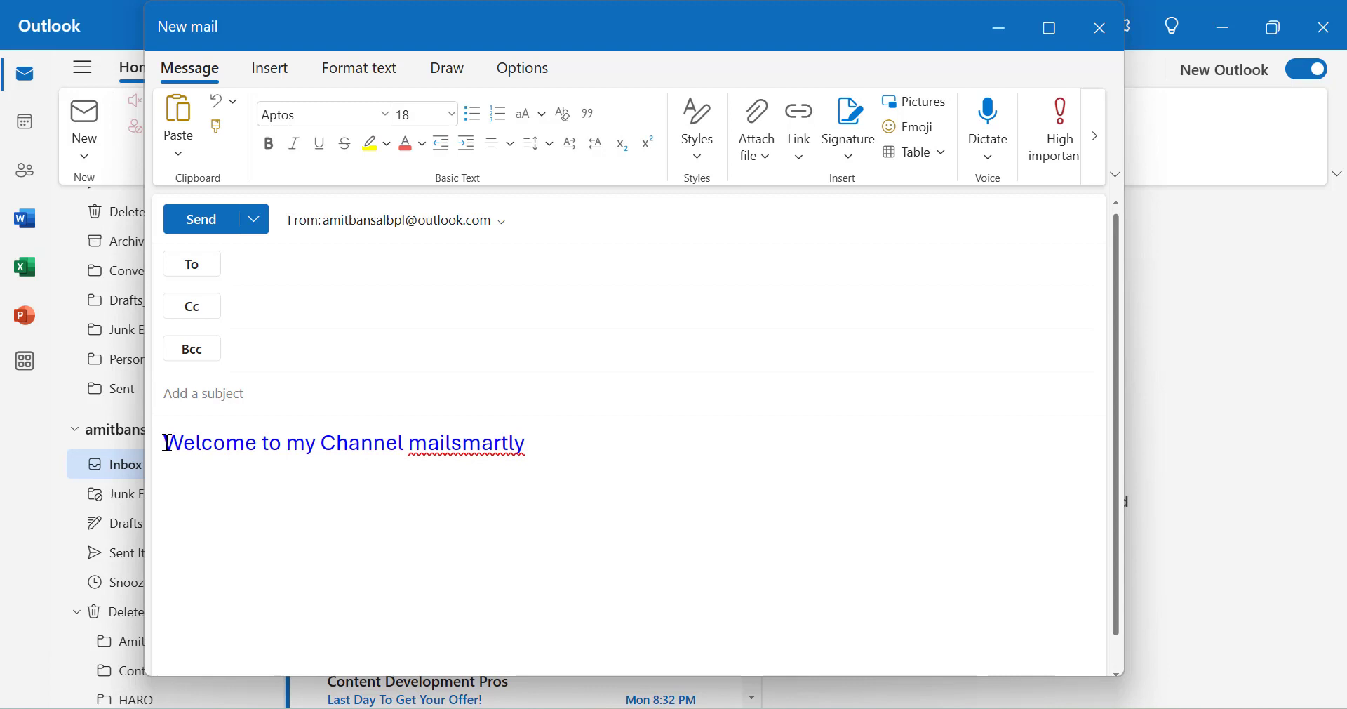
Step: Apply strikethrough to the word "Welcome" in the new mail's body
drag(167, 444, 257, 446)
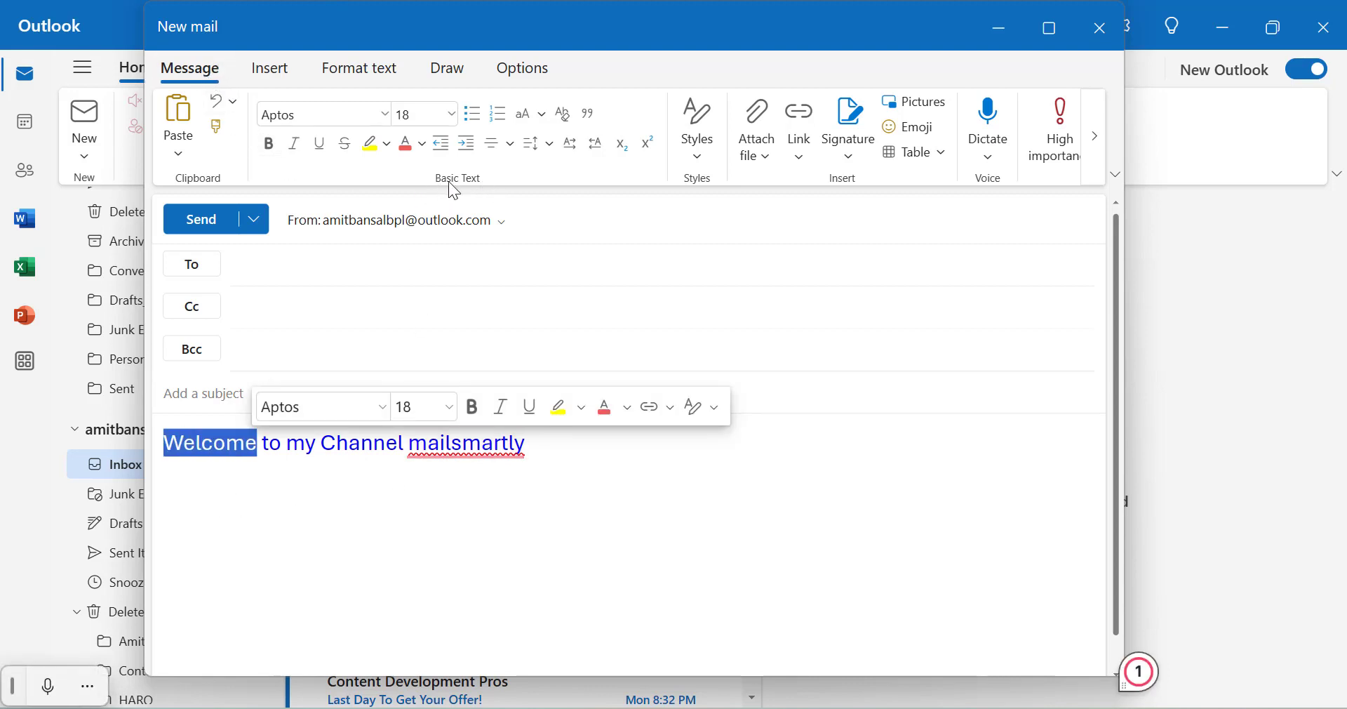
click(345, 150)
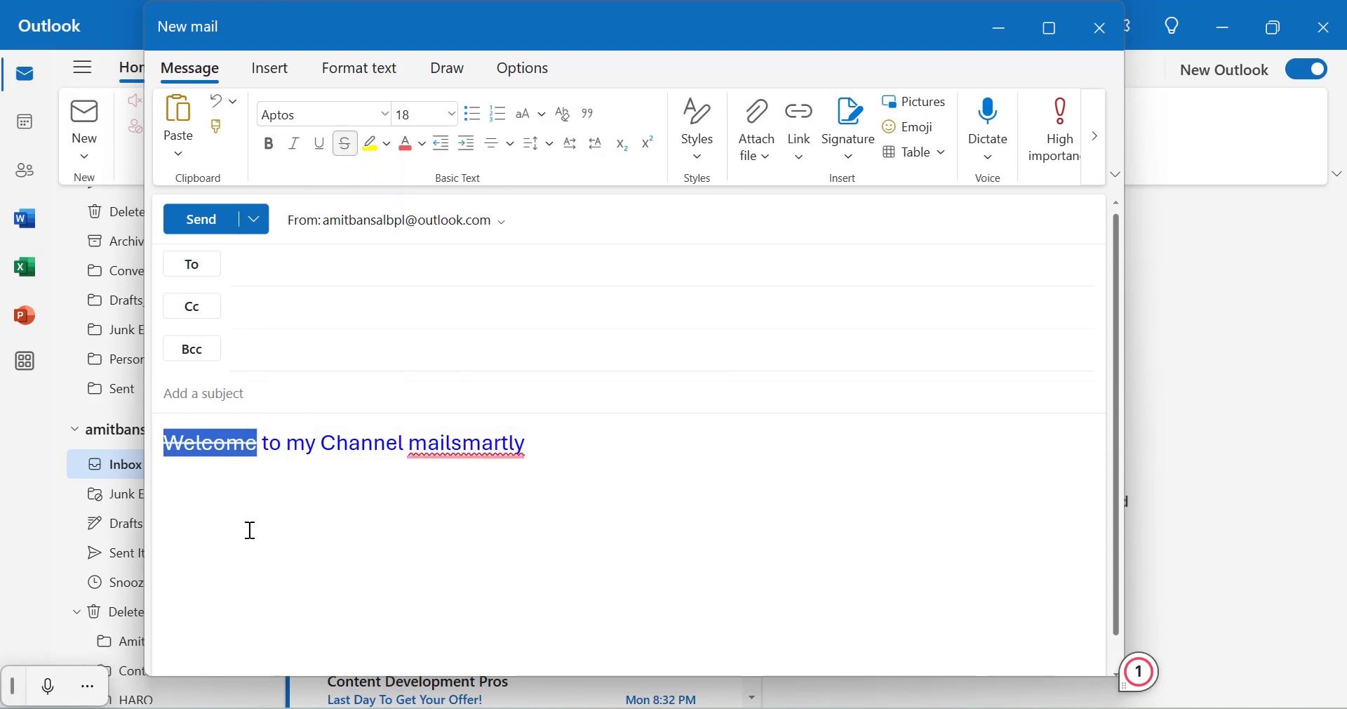
click(195, 480)
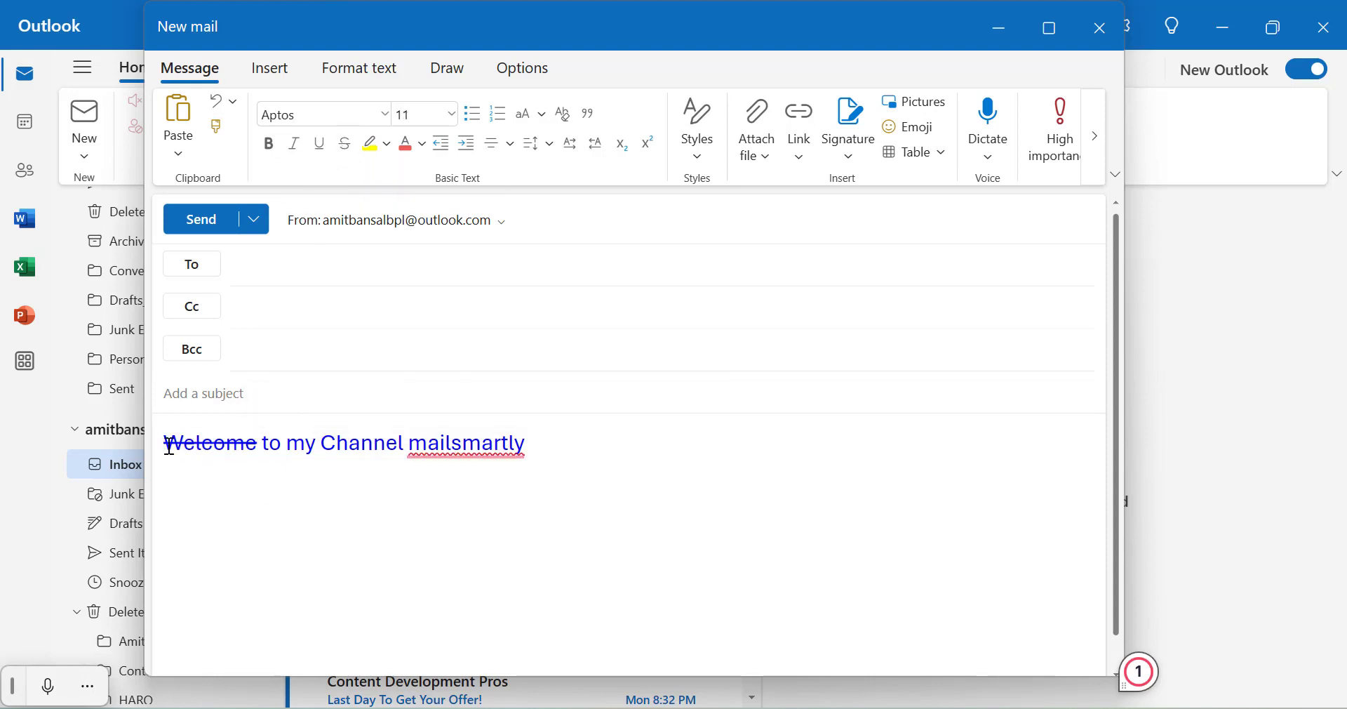
Step: Remove the strikethrough from the word "Welcome" in the new mail's body
drag(164, 444, 258, 446)
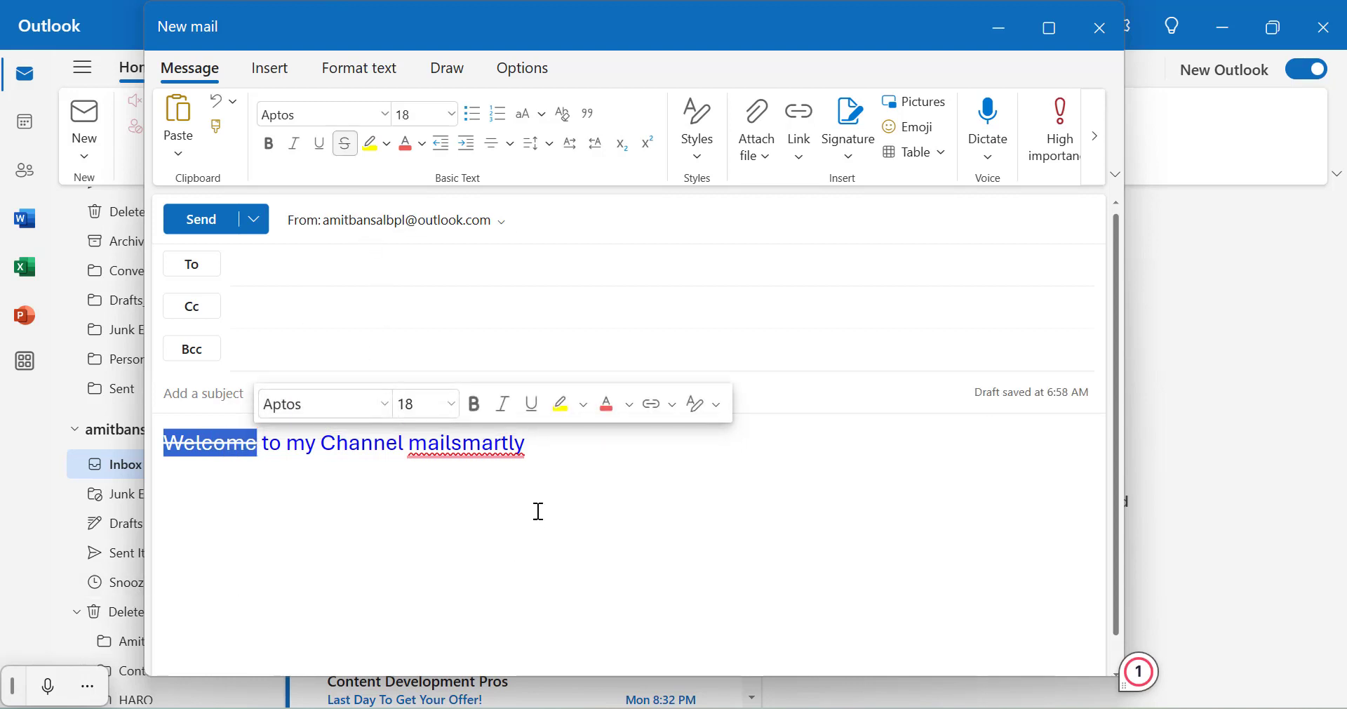
click(346, 149)
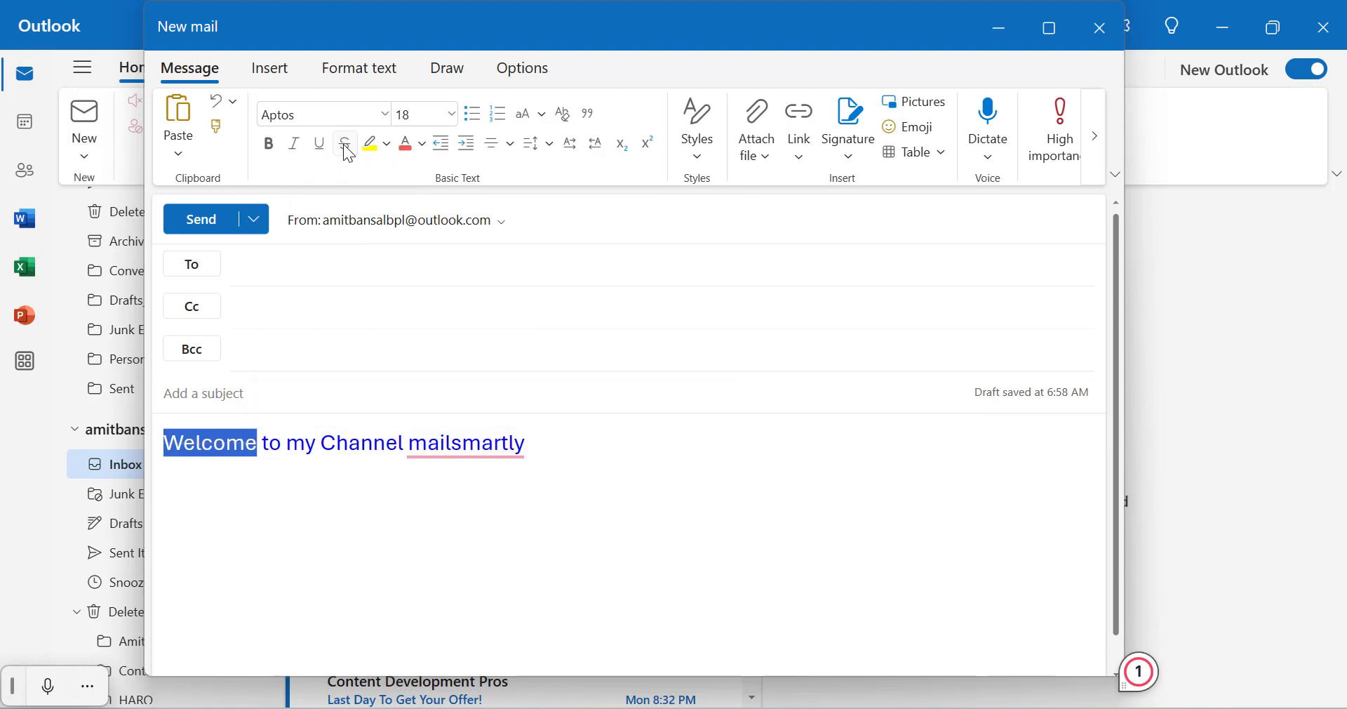
click(670, 471)
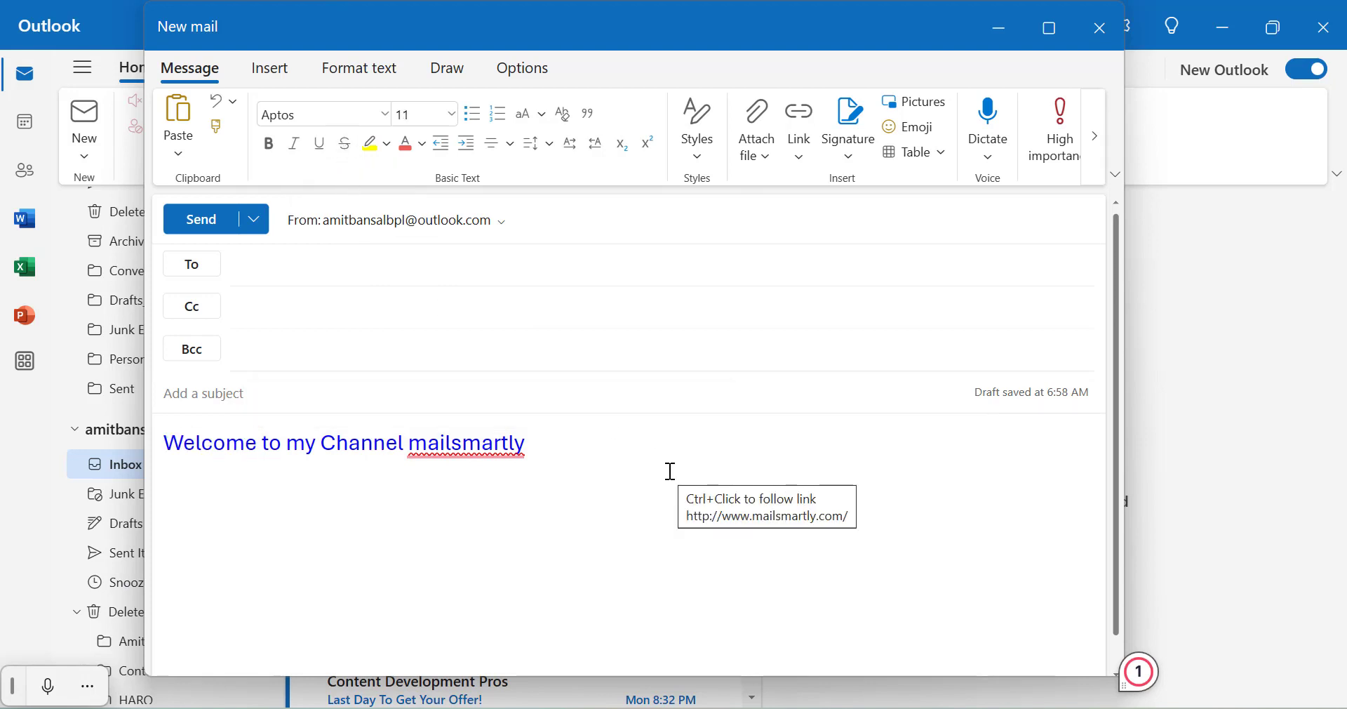